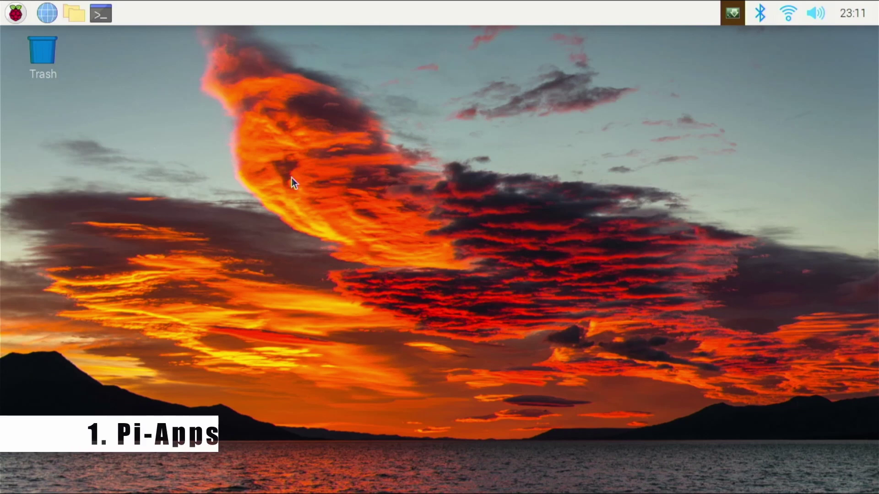
Launch Pi-Apps from the Raspberry menu's Accessories submenu
left_click(3, 17)
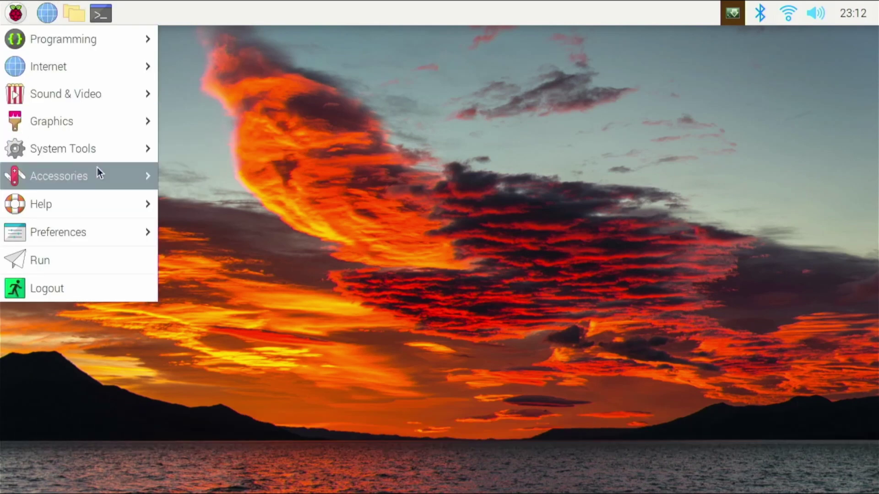
mouse_move(97, 169)
left_click(211, 278)
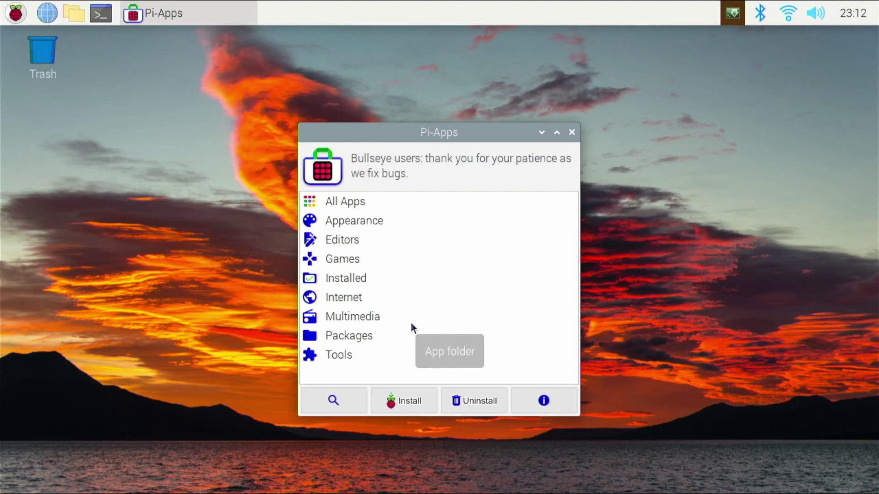
left_click(403, 321)
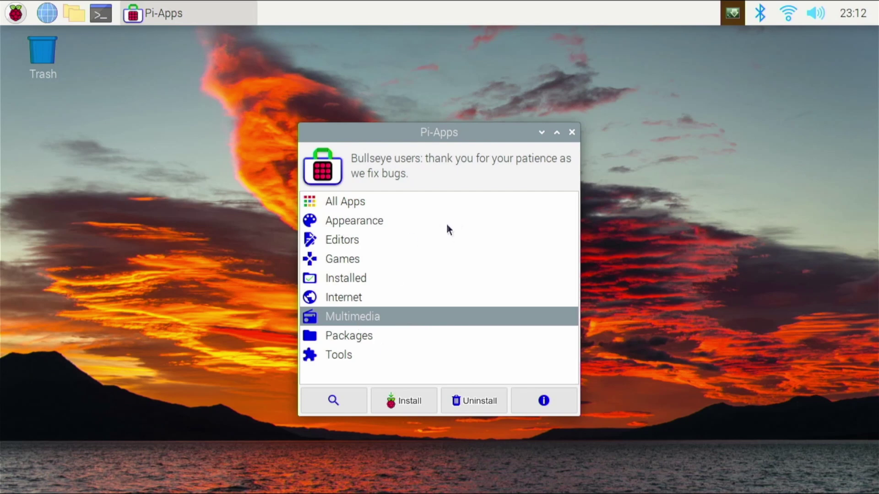
left_click(403, 259)
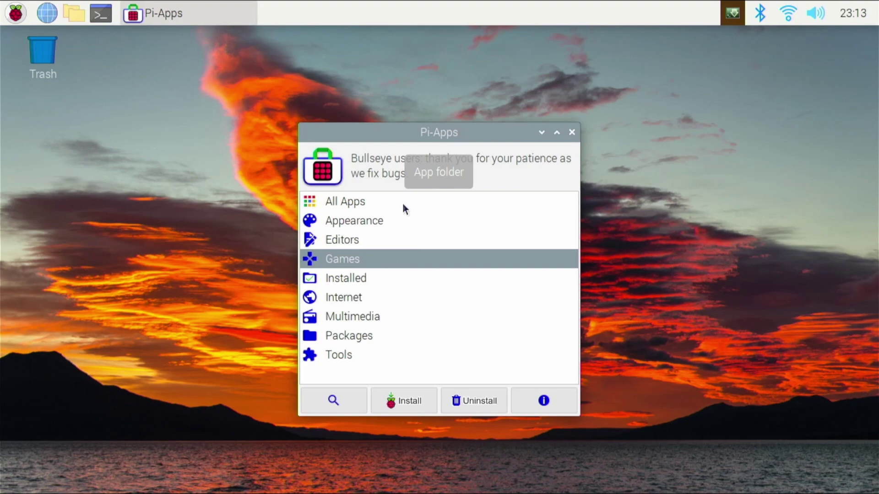
left_click(391, 221)
left_click(388, 201)
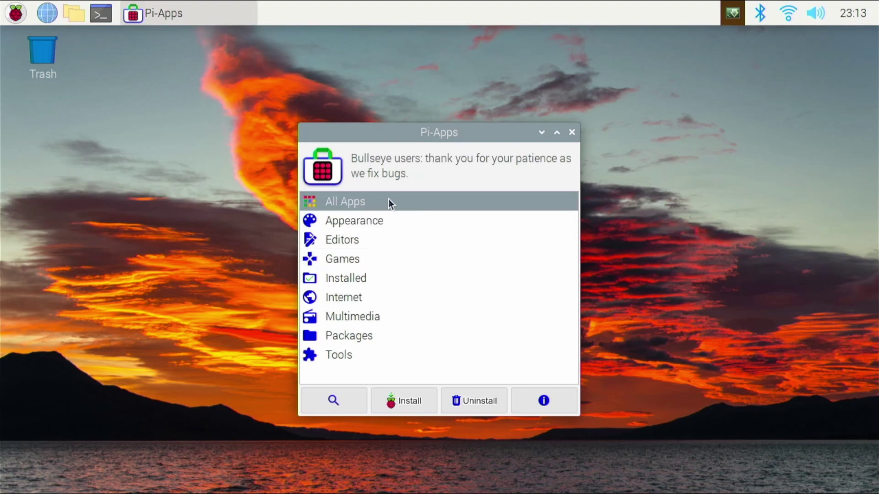
left_click(388, 201)
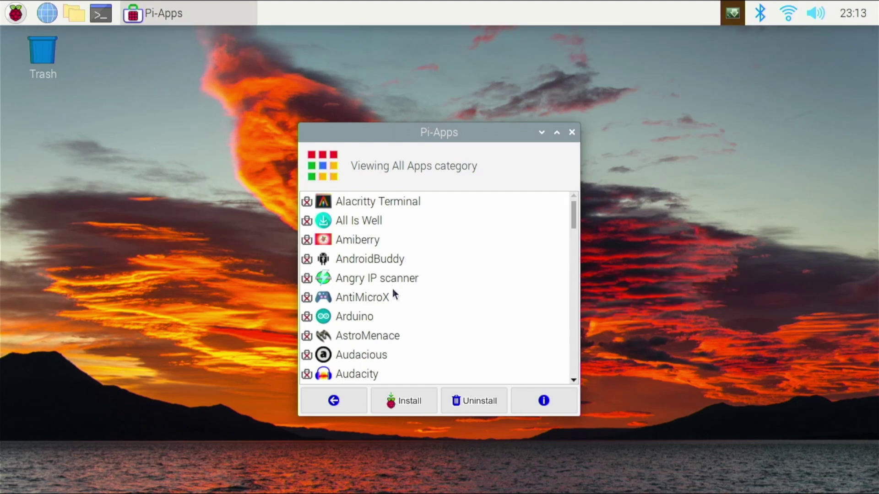
left_click(401, 205)
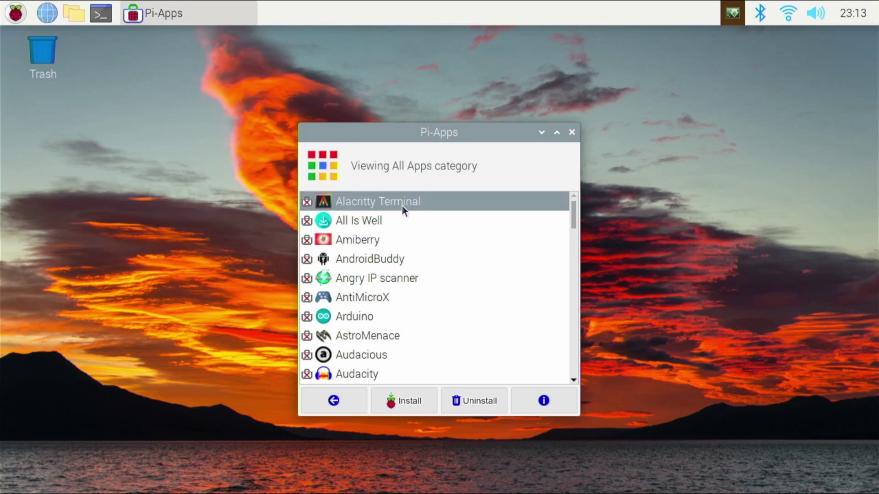
left_click(395, 257)
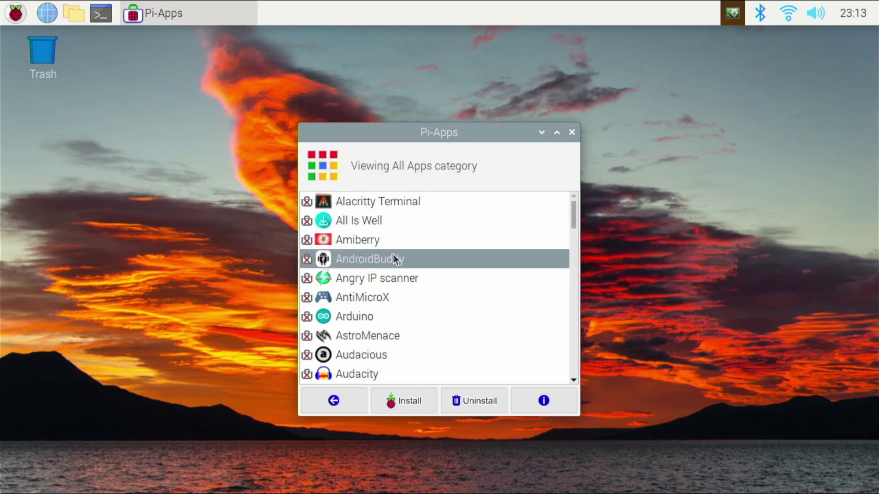
scroll(392, 306, "down", 2)
left_click(378, 259)
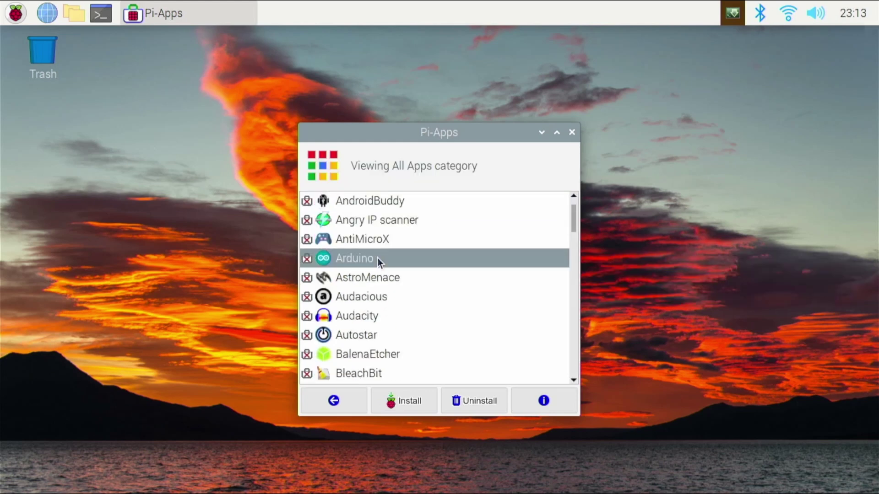
scroll(377, 259, "down", 4)
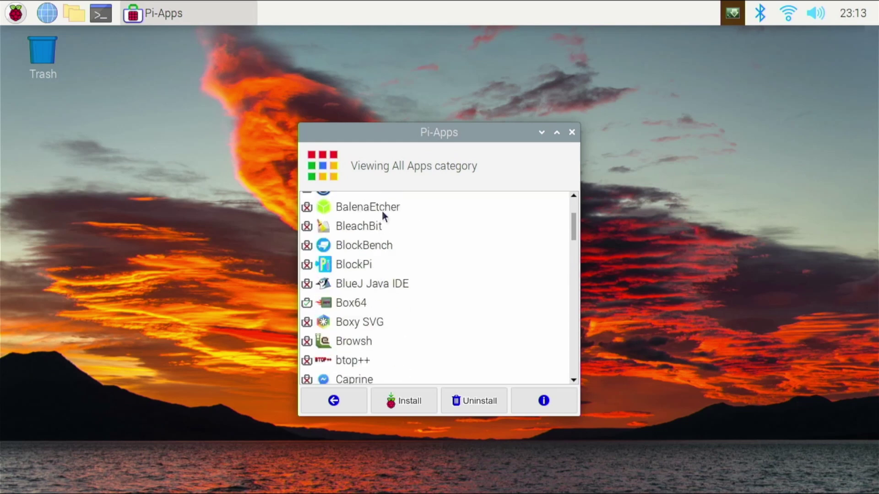
left_click(382, 210)
scroll(381, 231, "down", 5)
scroll(381, 238, "down", 20)
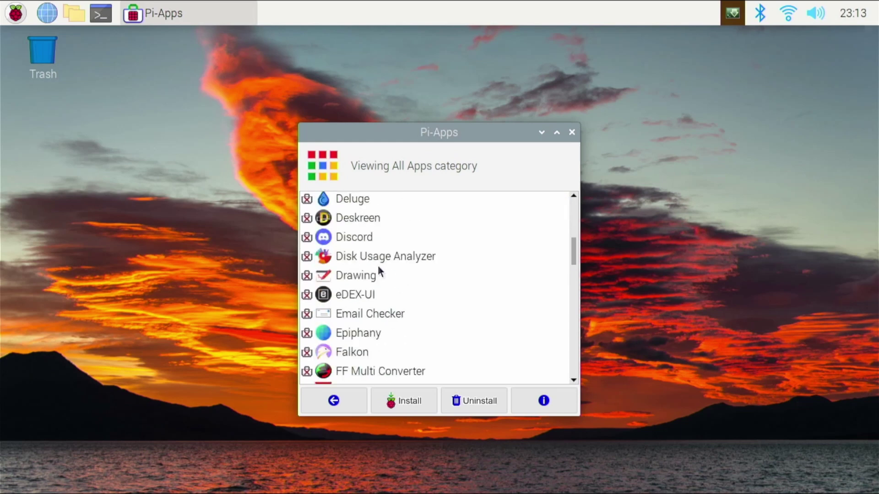
scroll(424, 337, "down", 2)
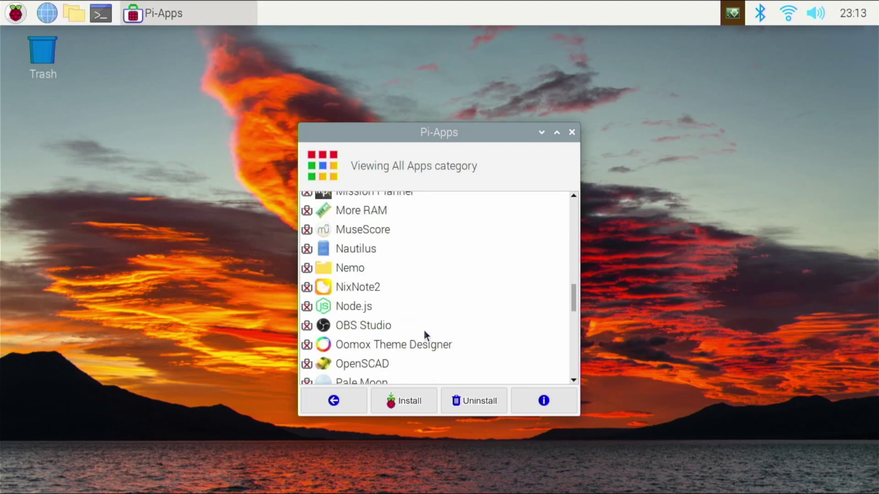
scroll(425, 334, "up", 5)
scroll(419, 353, "down", 15)
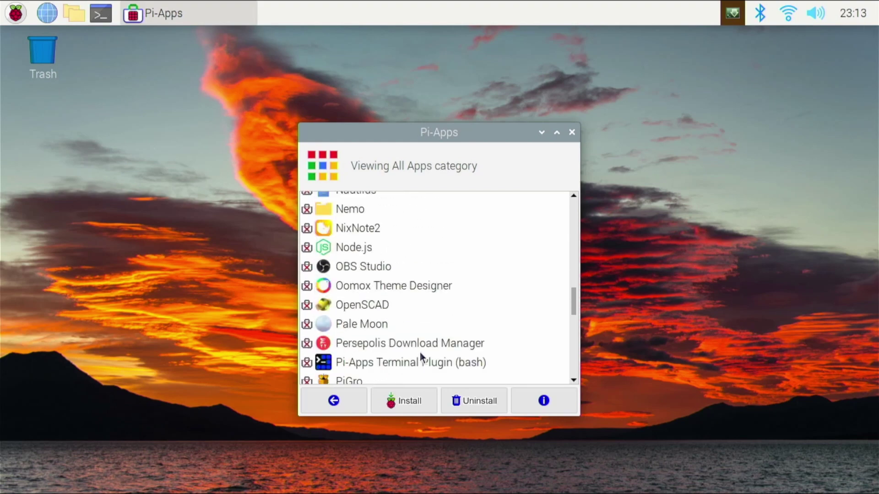
scroll(430, 377, "down", 10)
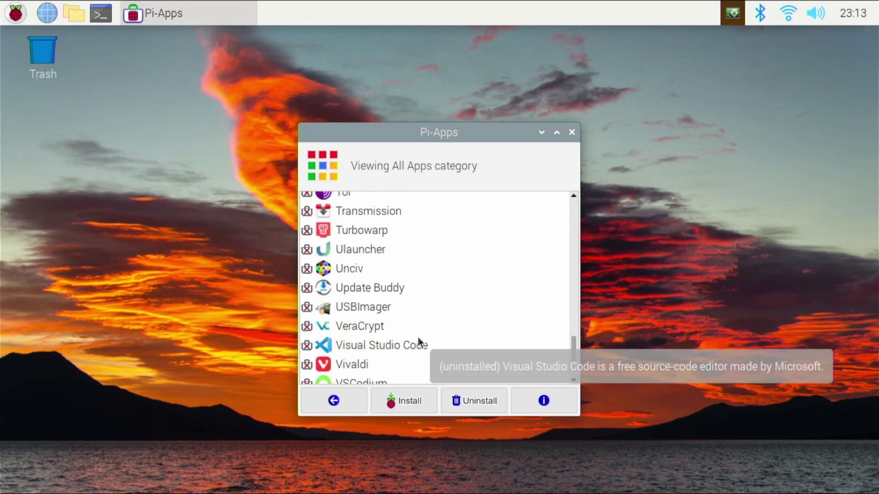
scroll(417, 341, "down", 5)
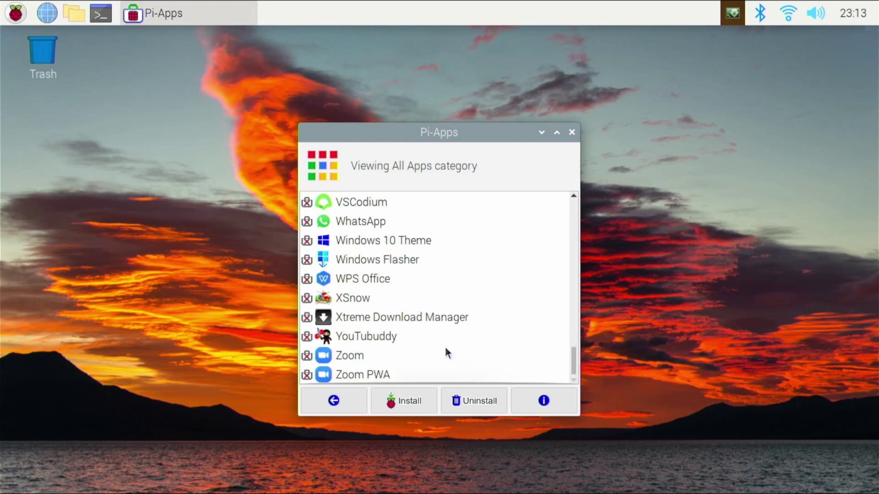
scroll(448, 345, "up", 20)
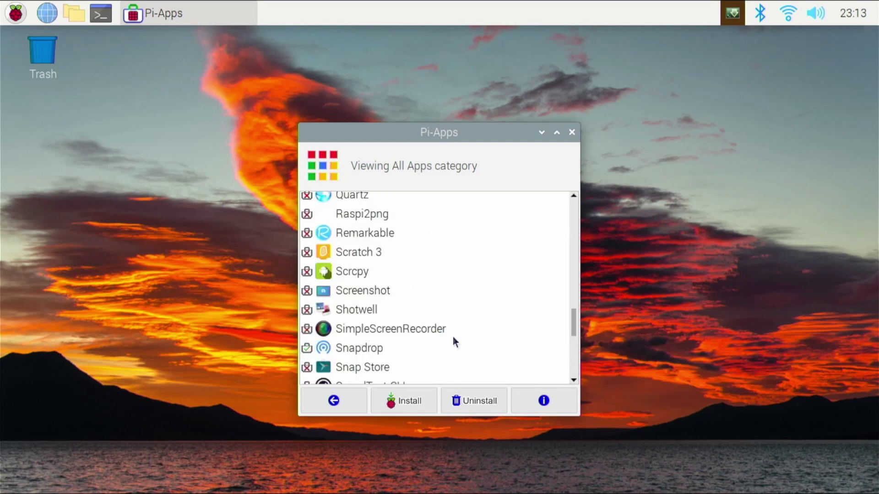
scroll(455, 323, "up", 10)
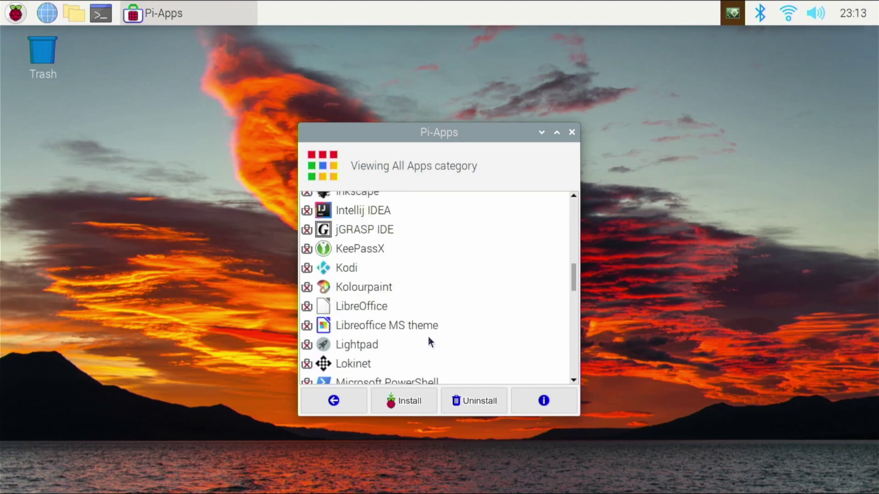
left_click(346, 397)
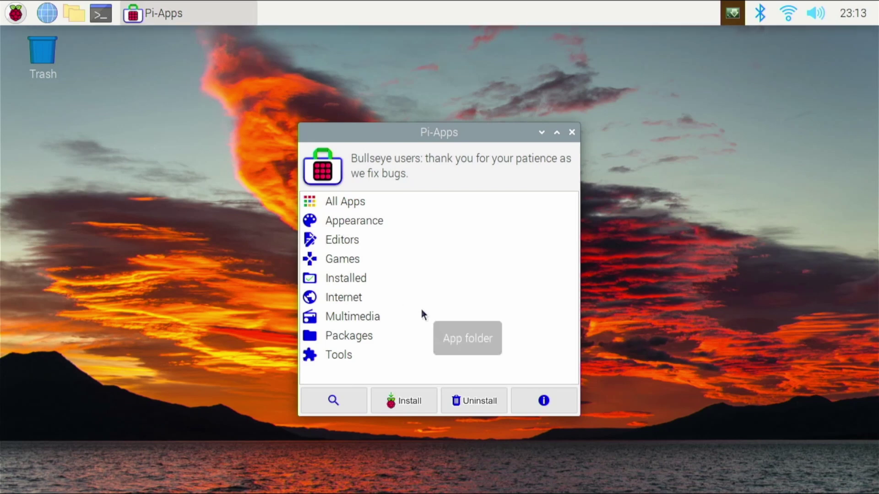
Close Pi-Apps and start Stacer from Accessories so its Dashboard appears
left_click(571, 132)
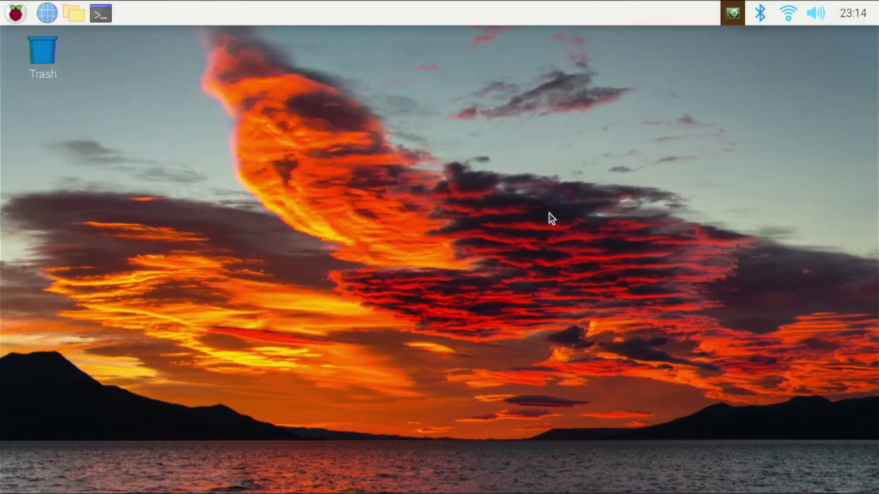
left_click(15, 13)
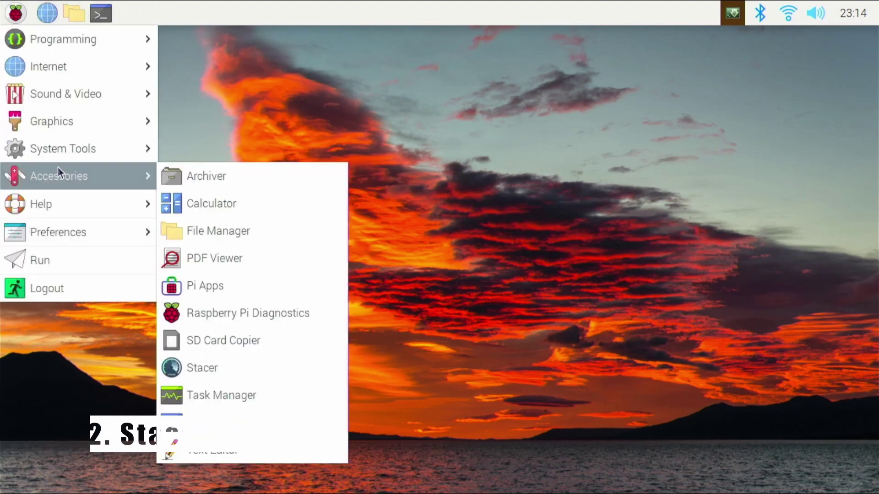
mouse_move(81, 150)
mouse_move(128, 179)
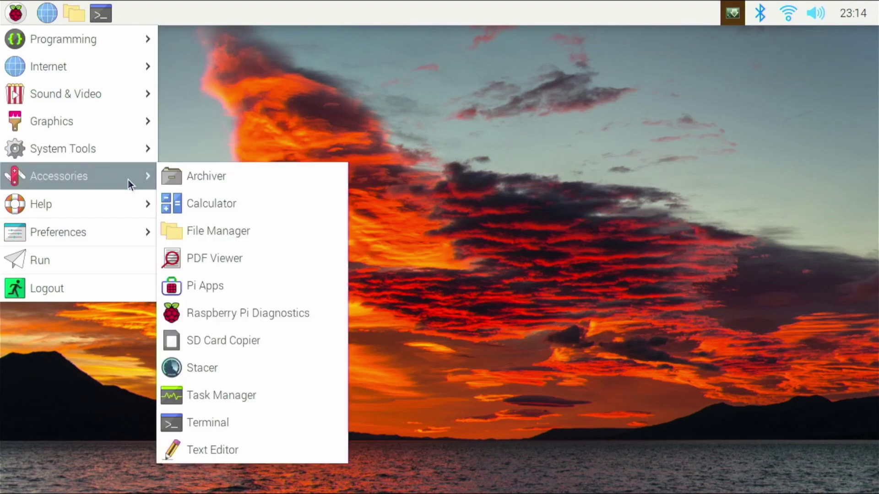
left_click(208, 374)
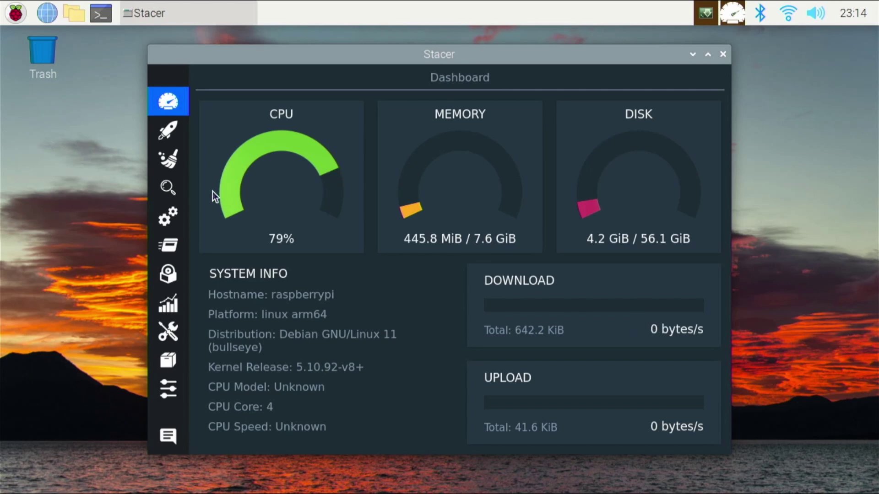
Visit Stacer's Startup Apps, System Cleaner, Search and Services pages, back to Dashboard, then open a terminal
left_click(179, 133)
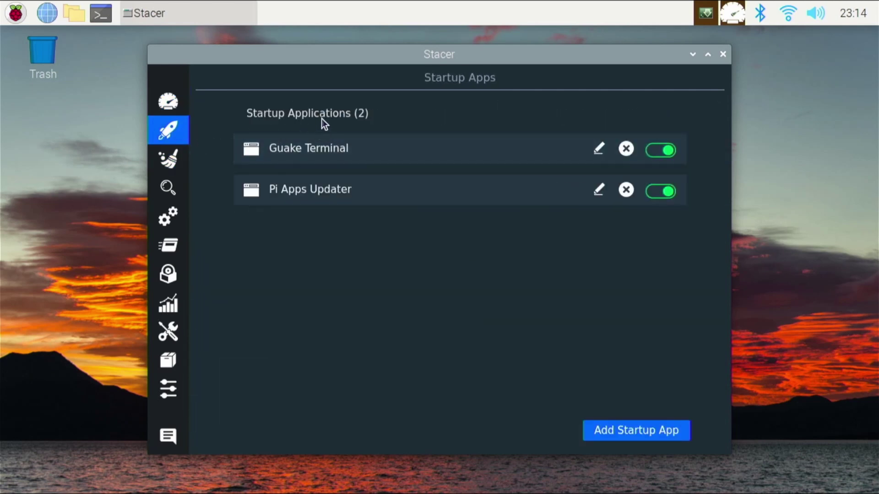
left_click(190, 158)
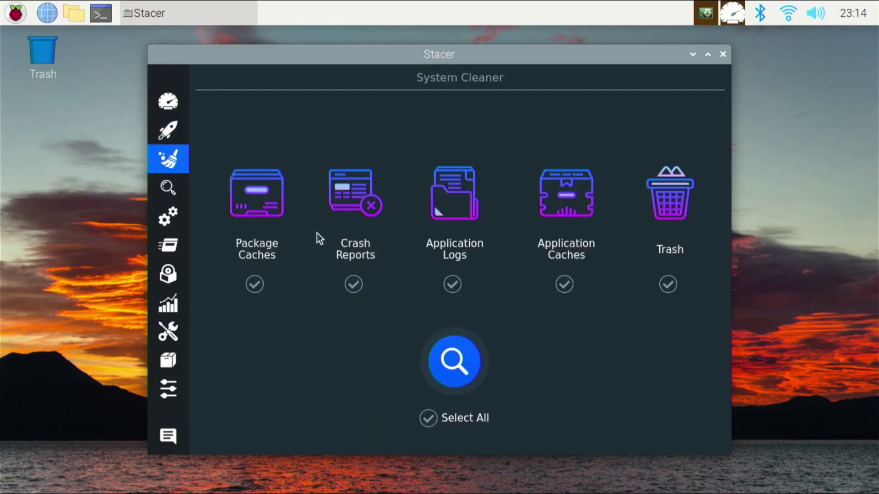
left_click(180, 192)
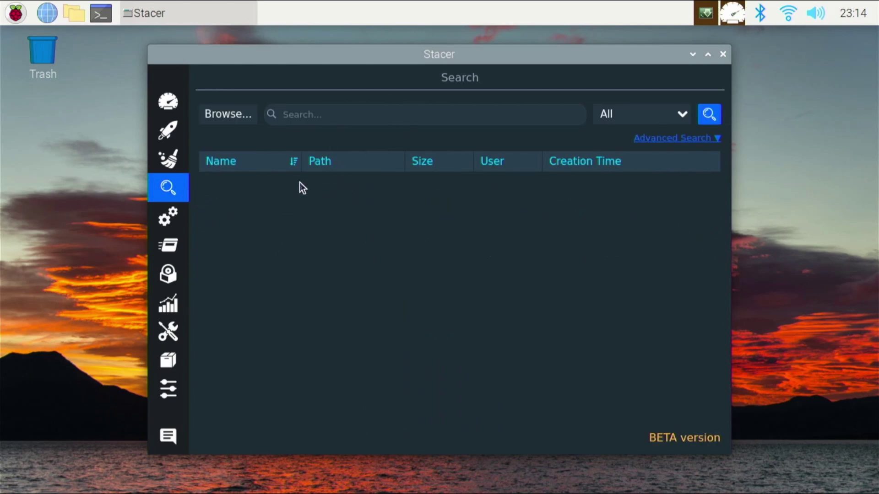
left_click(176, 218)
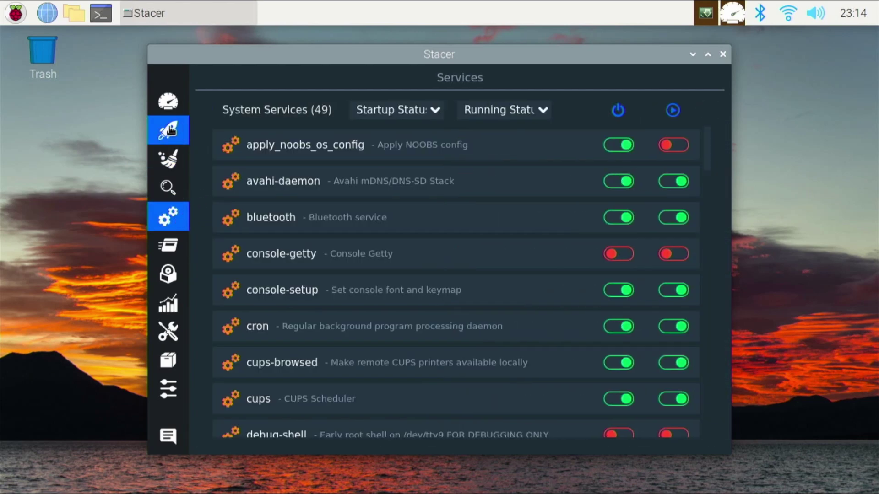
left_click(169, 112)
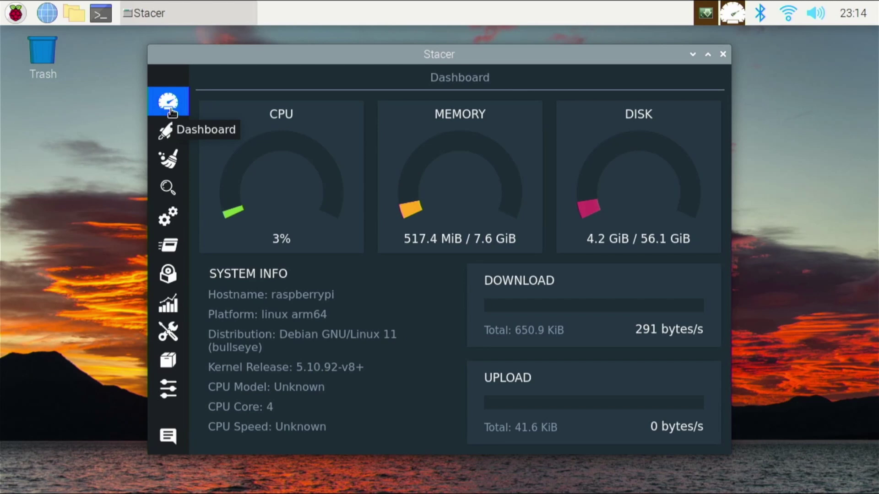
left_click(111, 7)
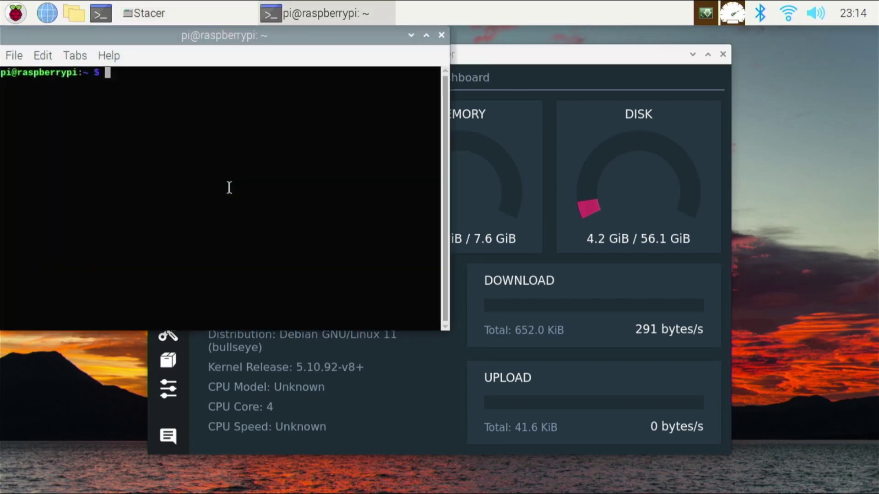
Write 'sudo apt install stacer' at the terminal prompt, then close the terminal
type("sudo apt install stacer")
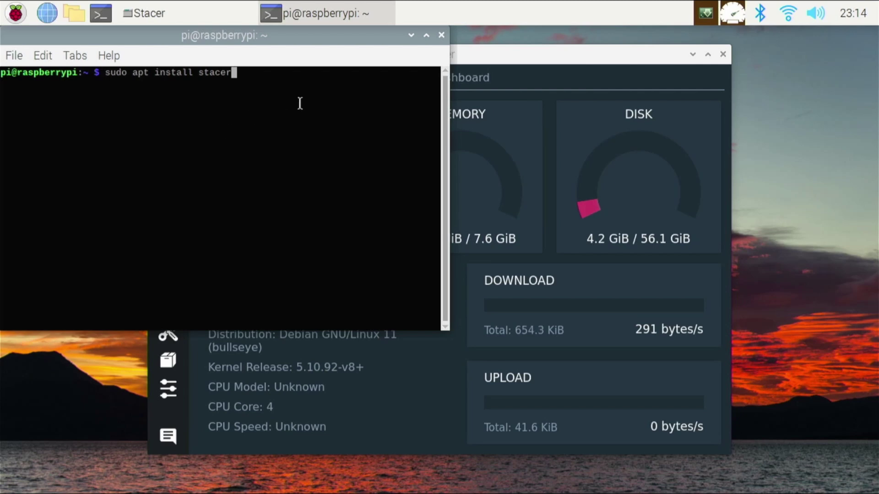
left_click(440, 36)
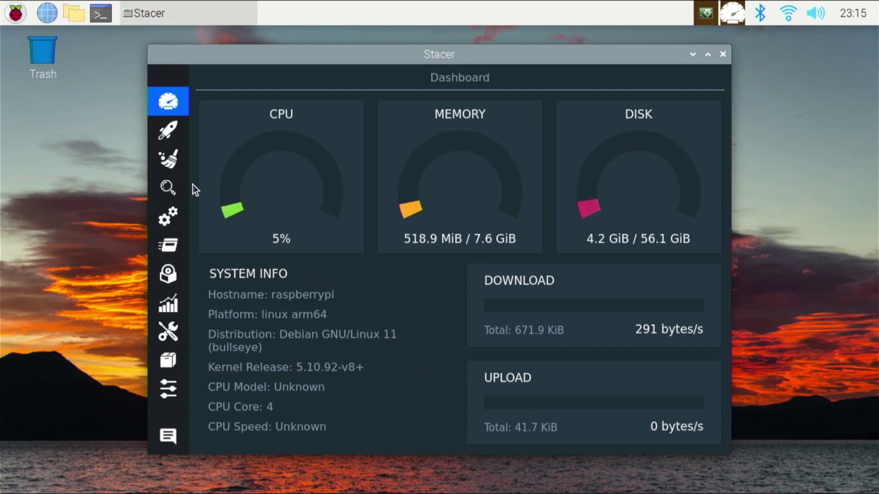
Go to System Cleaner, tick every junk category and scan them
left_click(166, 129)
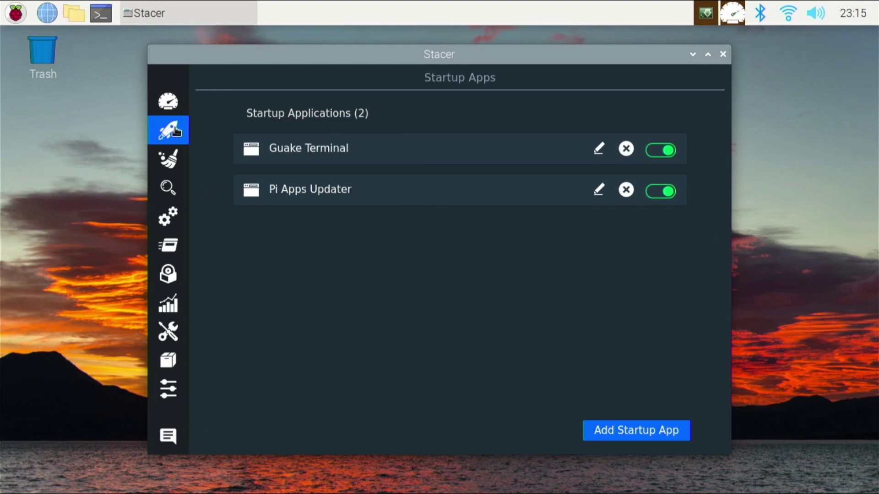
left_click(158, 160)
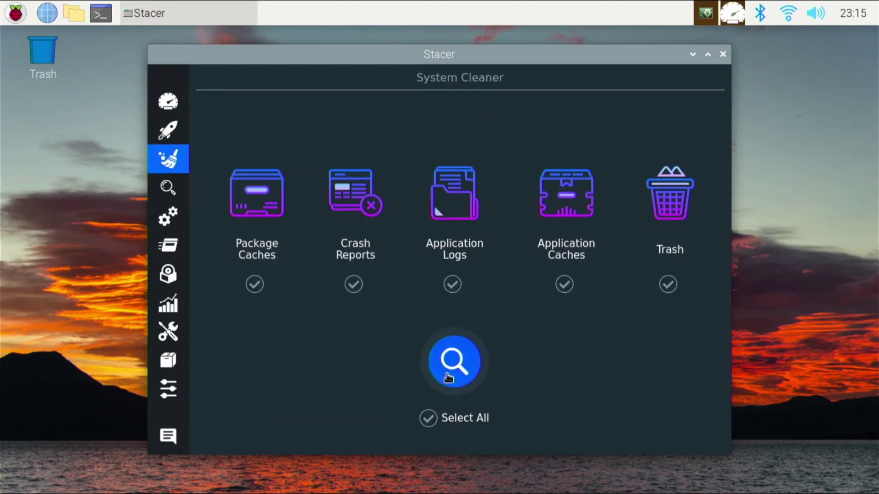
left_click(429, 418)
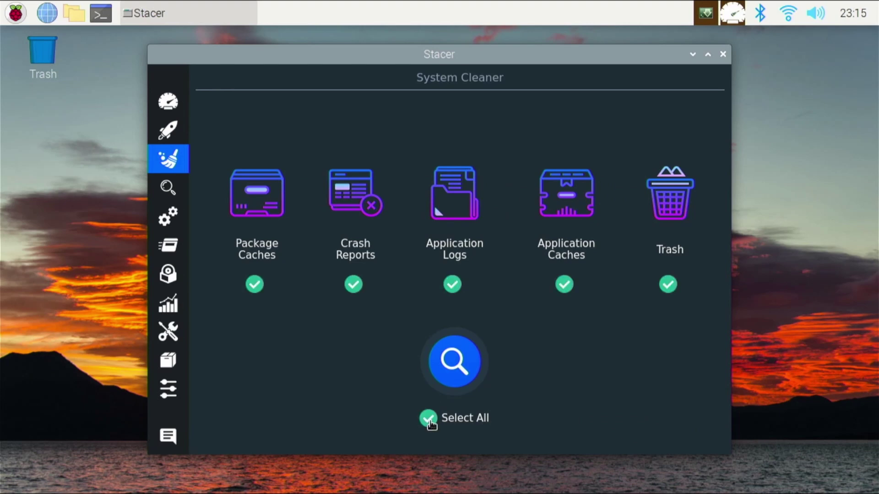
left_click(453, 363)
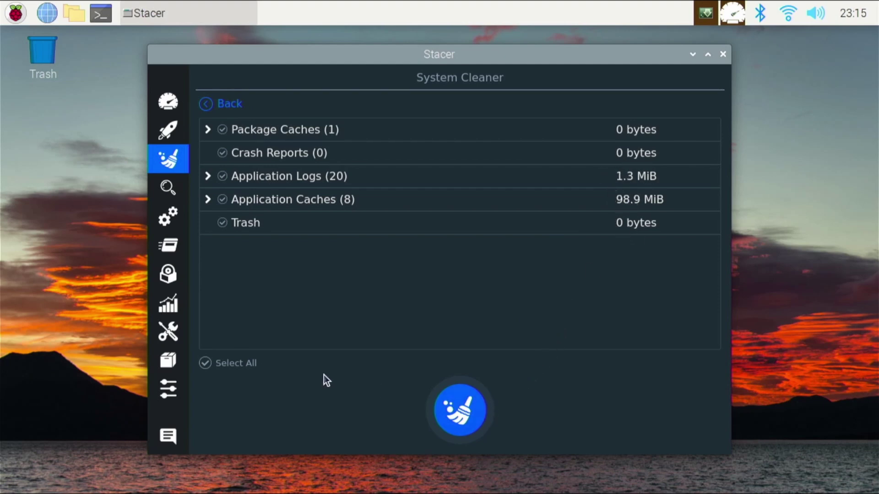
Select all found junk and clean it, authenticating with the administrator password after one retry
left_click(252, 365)
left_click(432, 412)
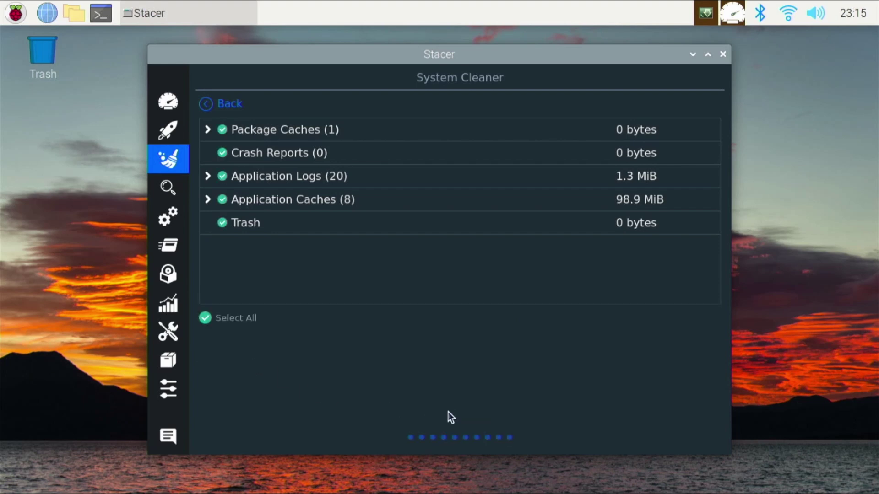
key("Return")
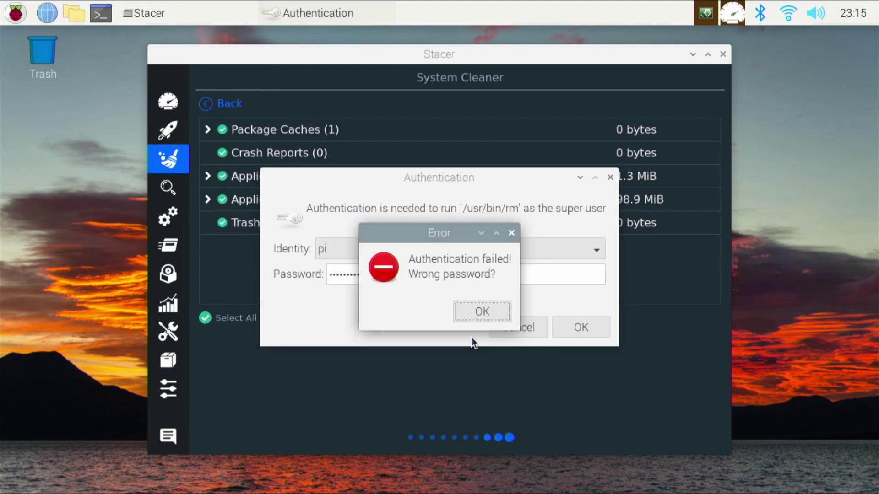
key("Return")
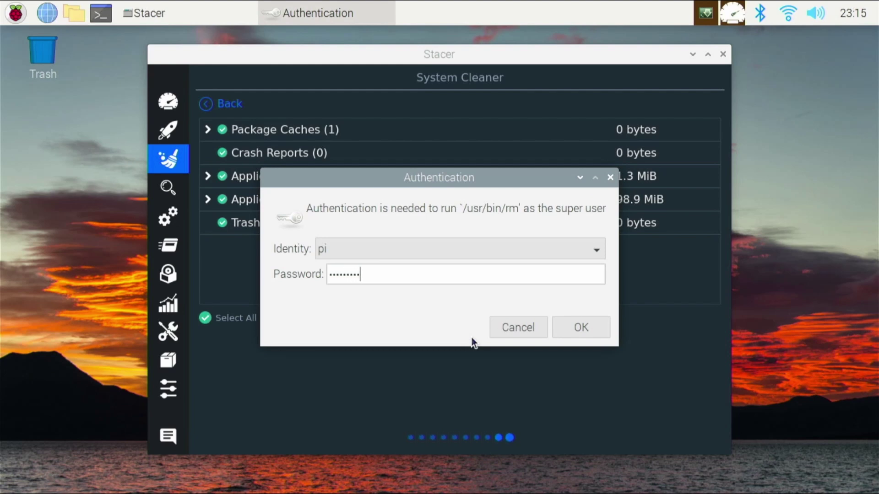
key("Return")
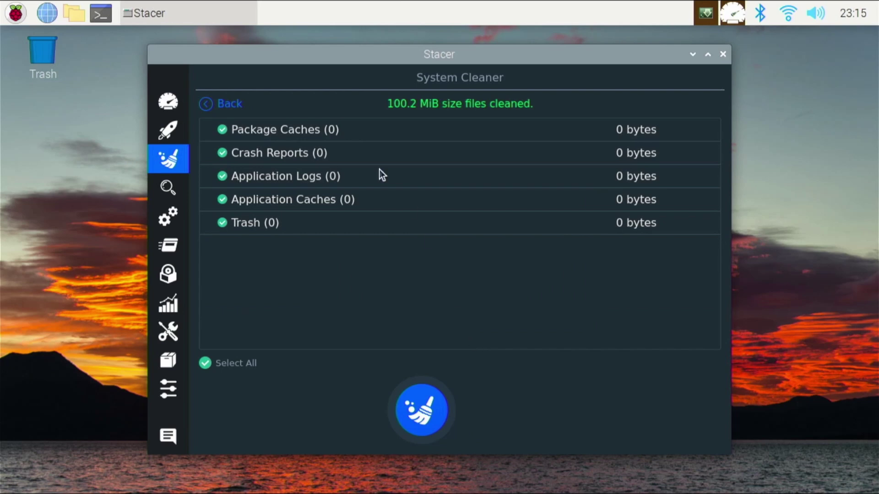
Open Stacer's Search page and bring up the Browse folder chooser
left_click(168, 187)
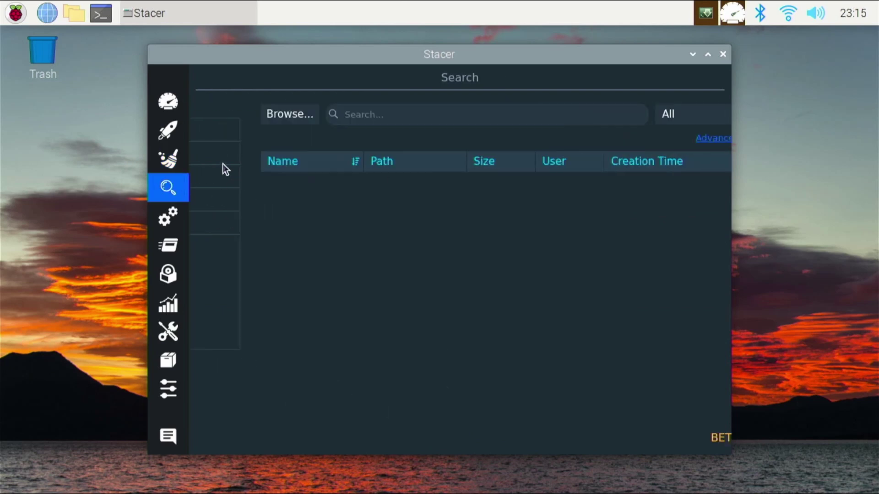
type("neofetch")
key("BackSpace")
key("BackSpace")
key("BackSpace")
key("BackSpace")
key("BackSpace")
key("BackSpace")
key("BackSpace")
key("BackSpace")
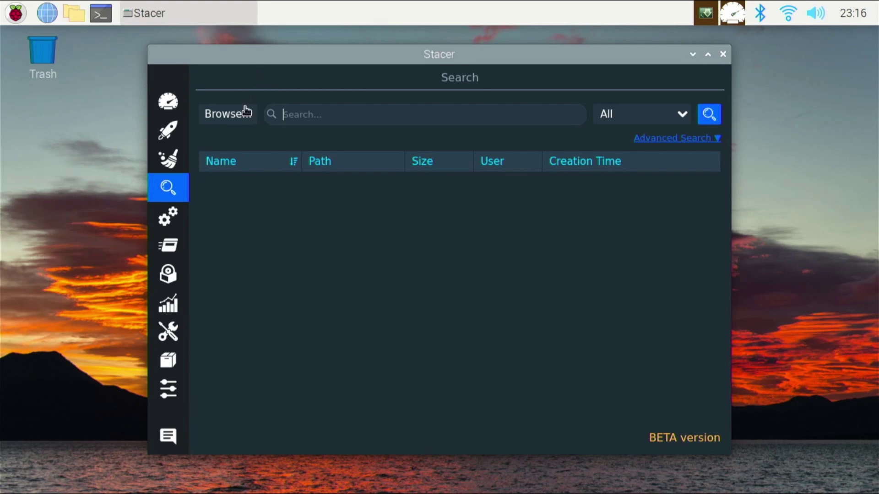
left_click(246, 111)
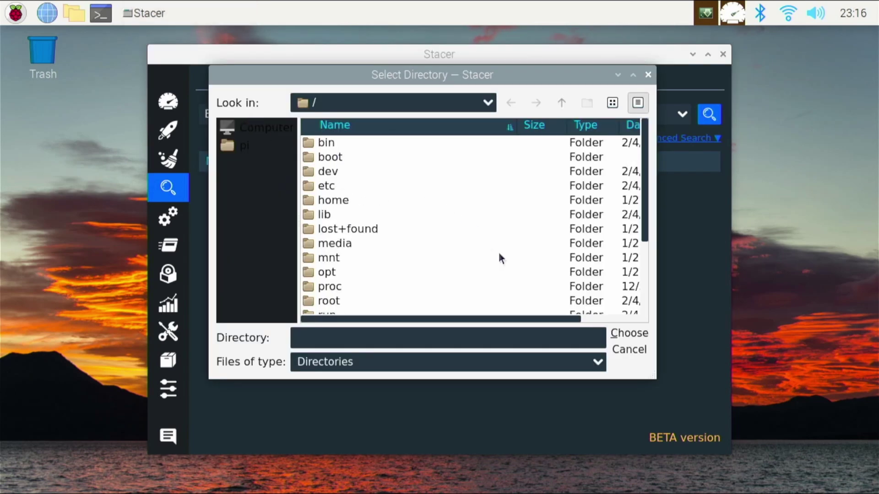
Cancel the folder chooser and look through the Services and Processes pages
left_click(627, 349)
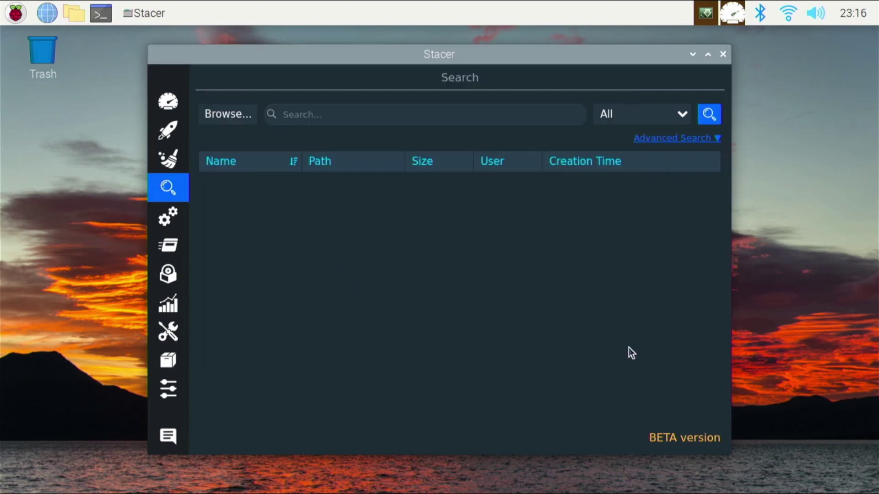
left_click(168, 216)
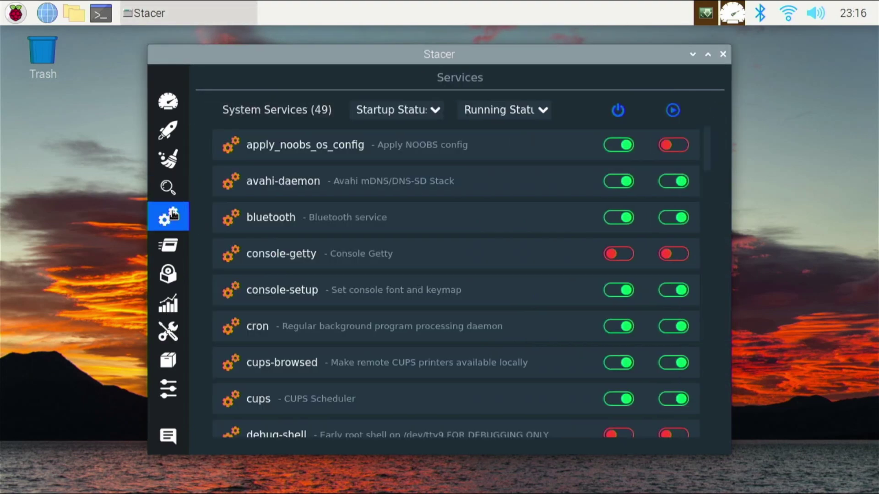
scroll(391, 323, "down", 14)
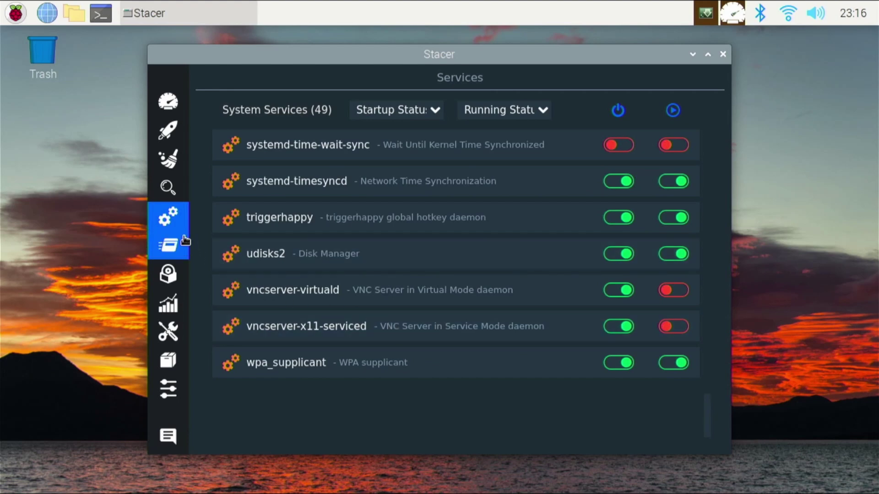
left_click(182, 250)
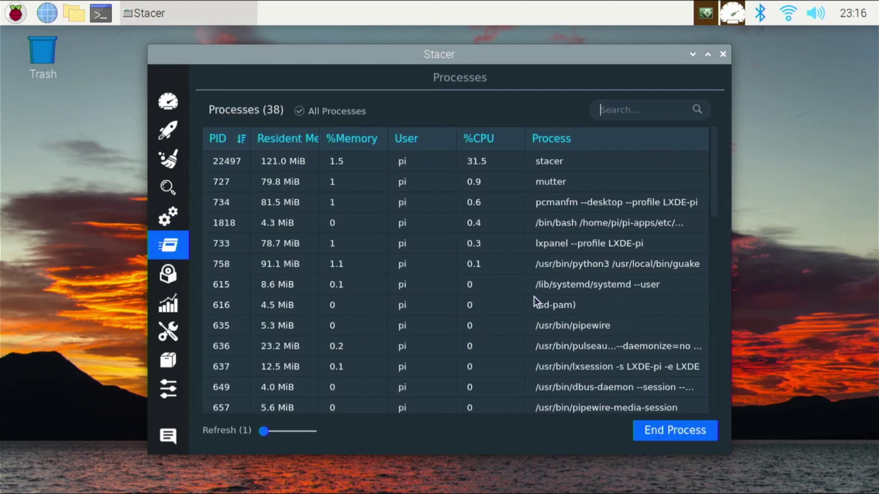
Find 'neofetch' in the Uninstaller, tick it, then show the Resources graphs
left_click(168, 273)
scroll(403, 293, "down", 10)
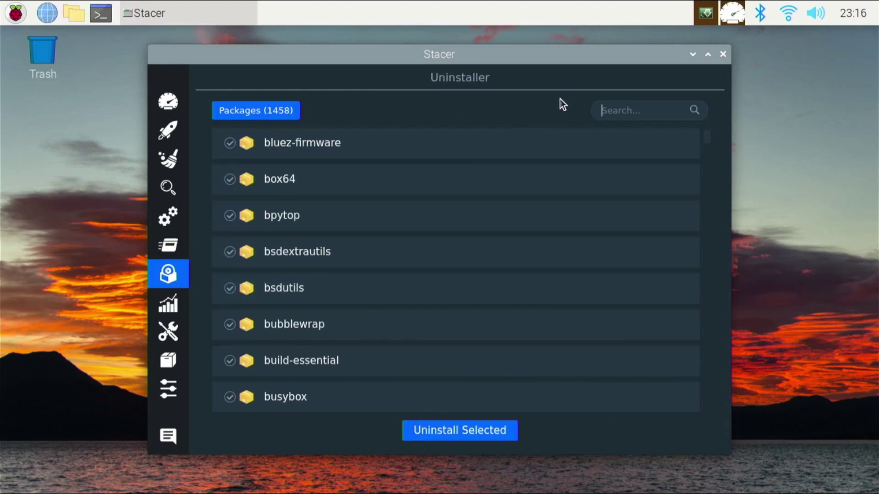
type("neofetch")
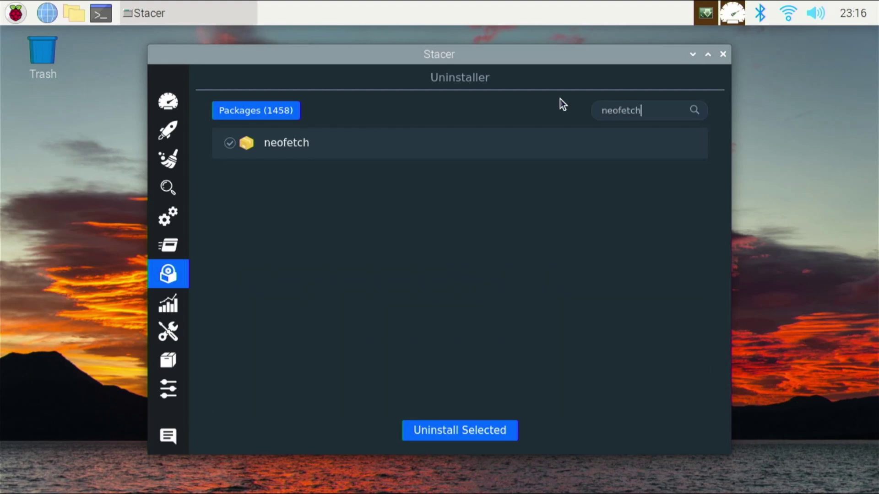
left_click(230, 143)
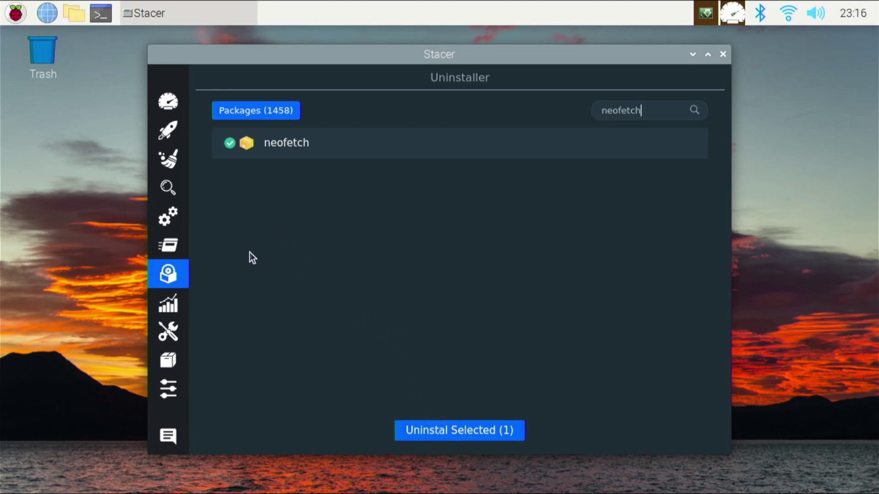
left_click(170, 304)
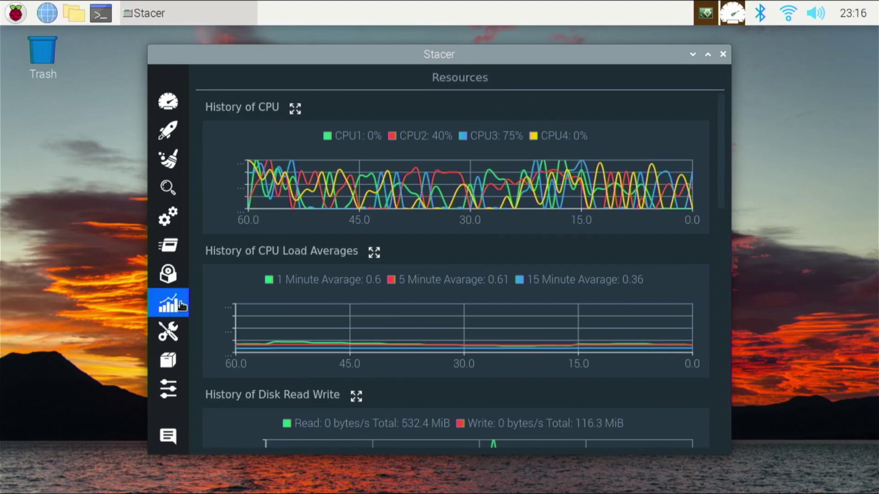
Browse Stacer's hosts helper, APT repository list and Settings, then return to the Dashboard
scroll(242, 339, "down", 10)
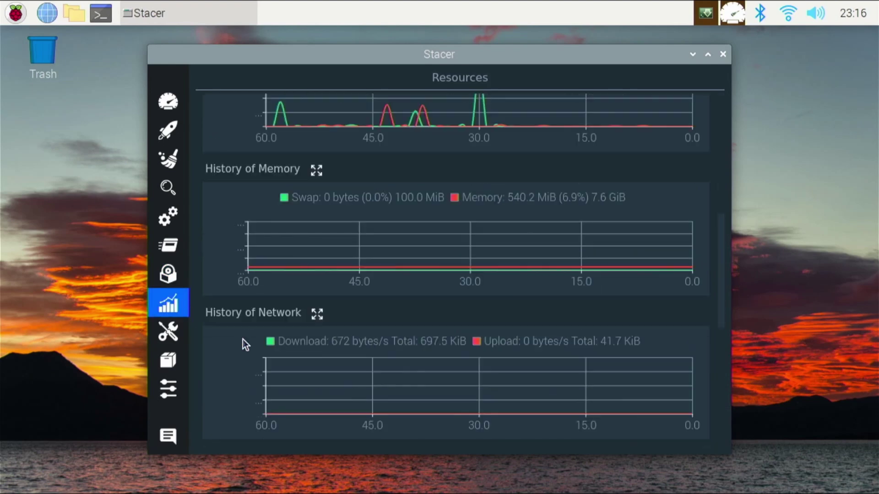
scroll(320, 244, "up", 10)
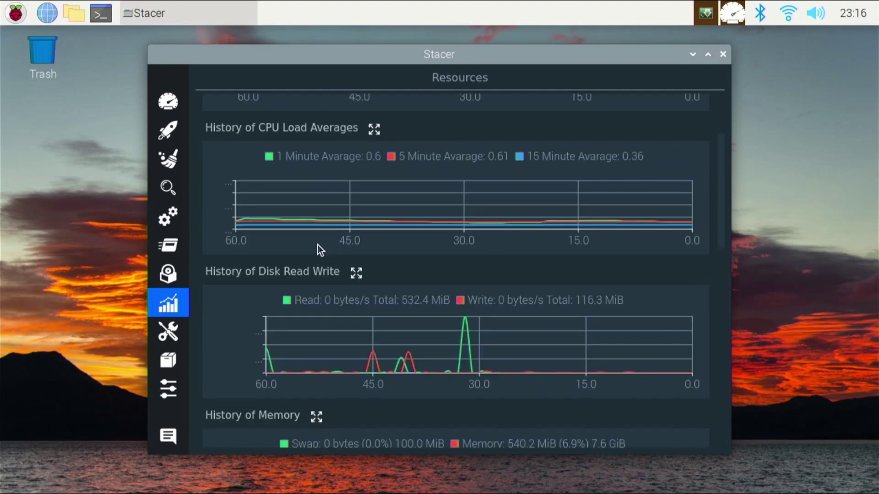
left_click(185, 332)
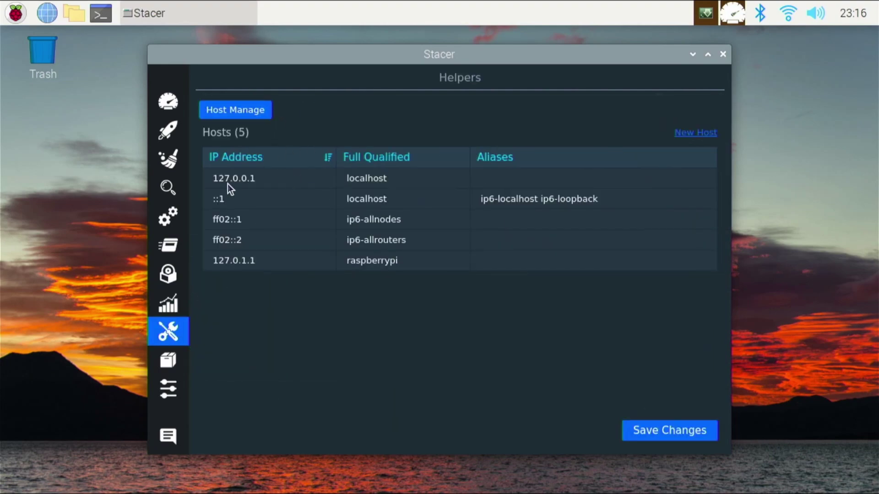
left_click(184, 362)
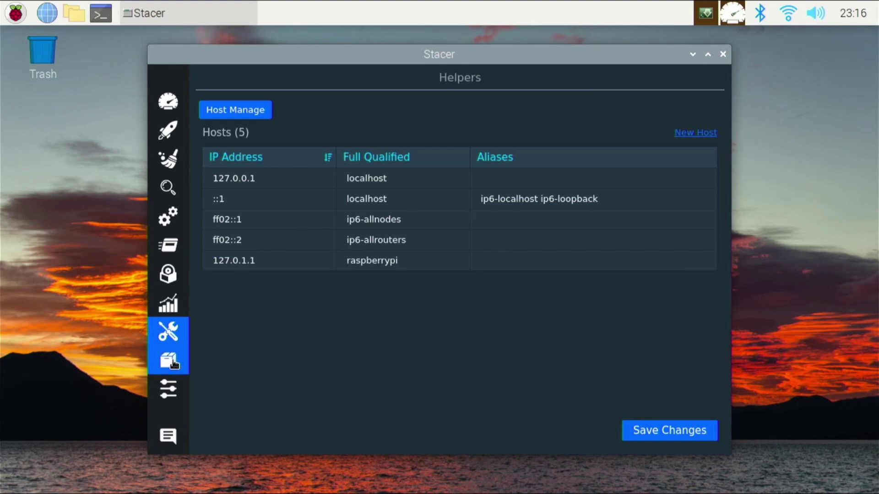
scroll(327, 256, "down", 3)
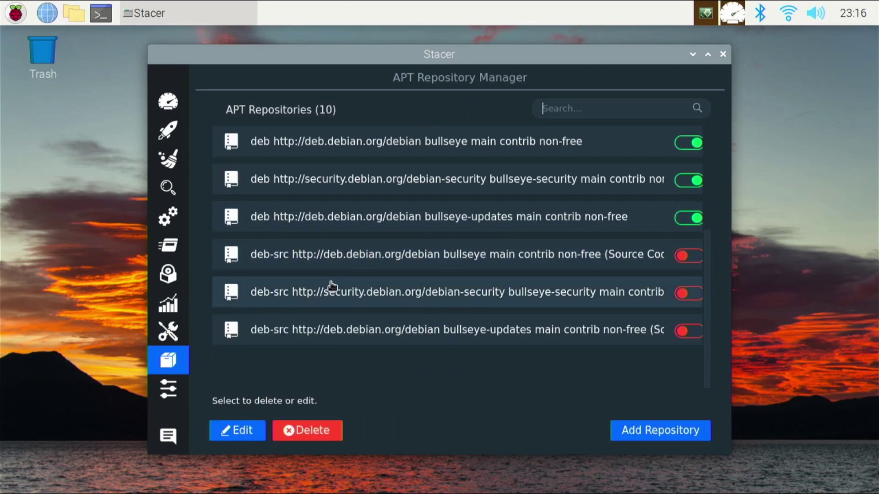
scroll(366, 321, "up", 3)
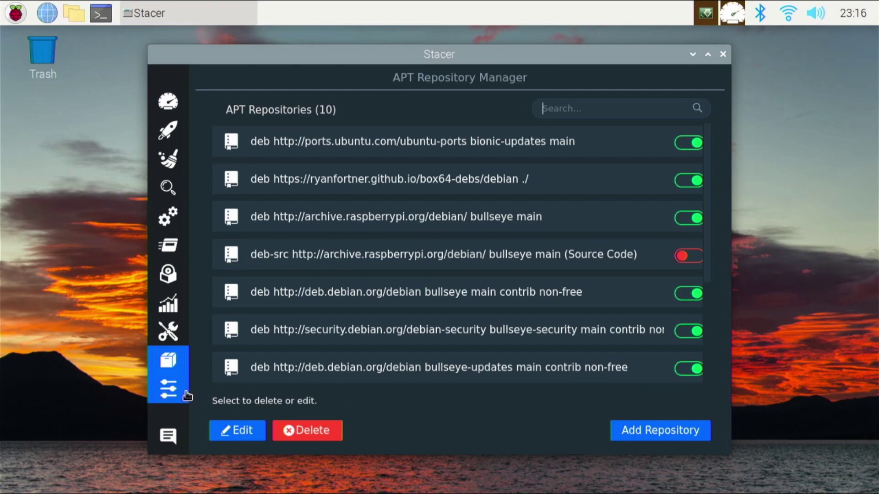
left_click(168, 389)
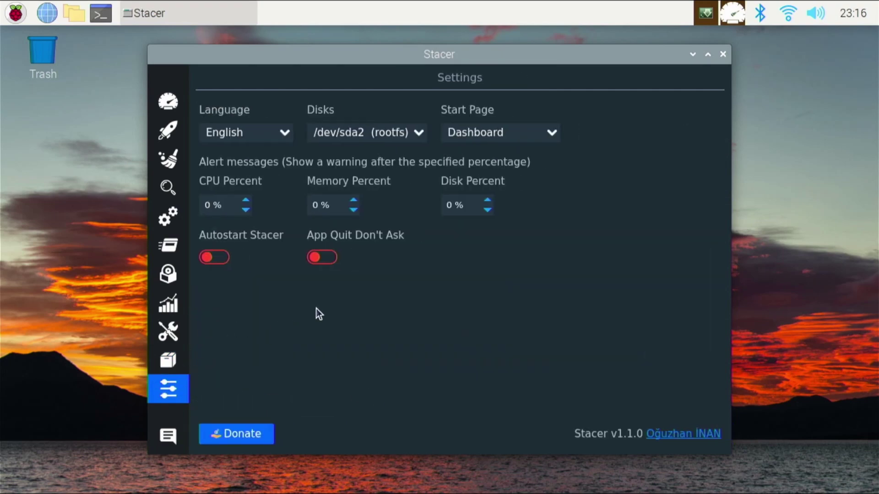
left_click(168, 101)
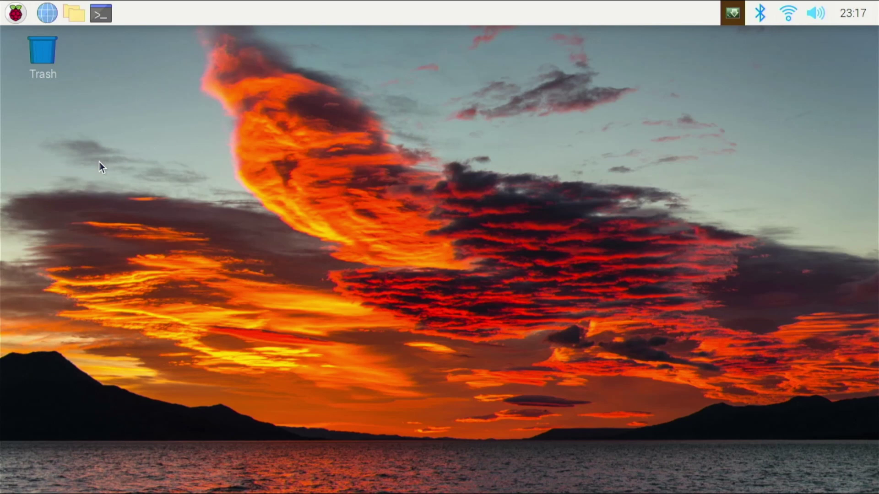
Relaunch Pi-Apps from the Raspberry menu's Accessories submenu
left_click(15, 18)
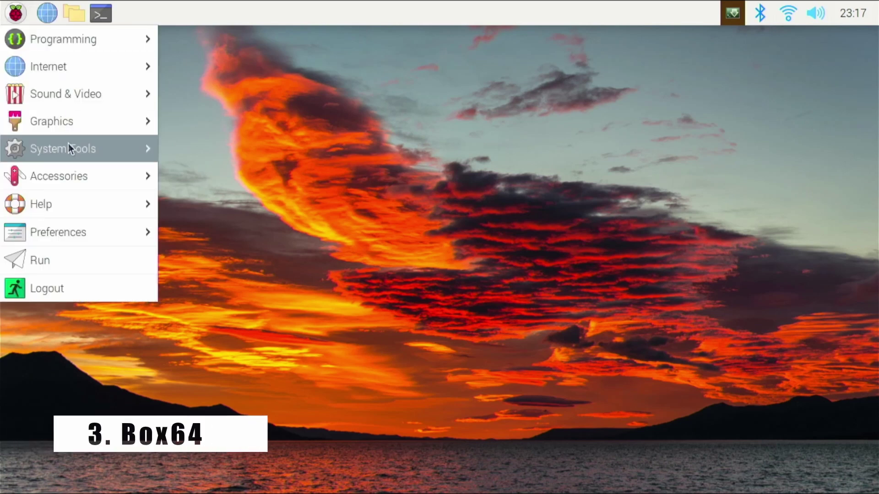
mouse_move(67, 145)
mouse_move(120, 183)
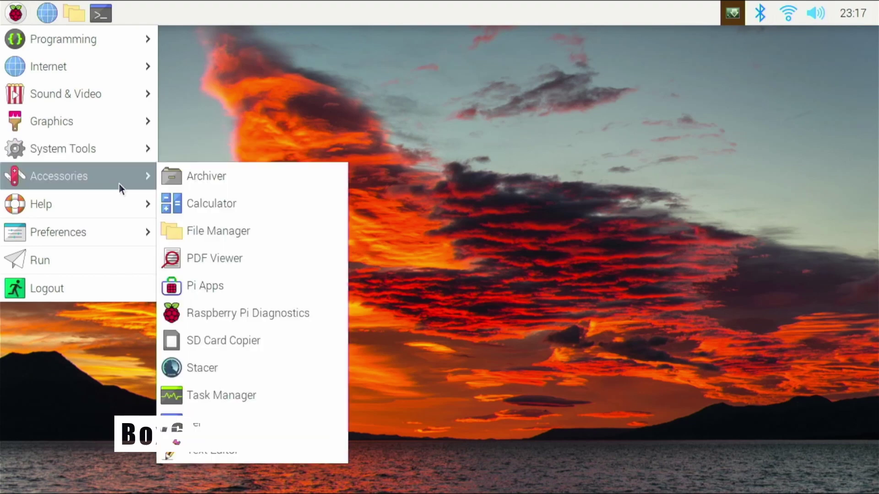
left_click(224, 296)
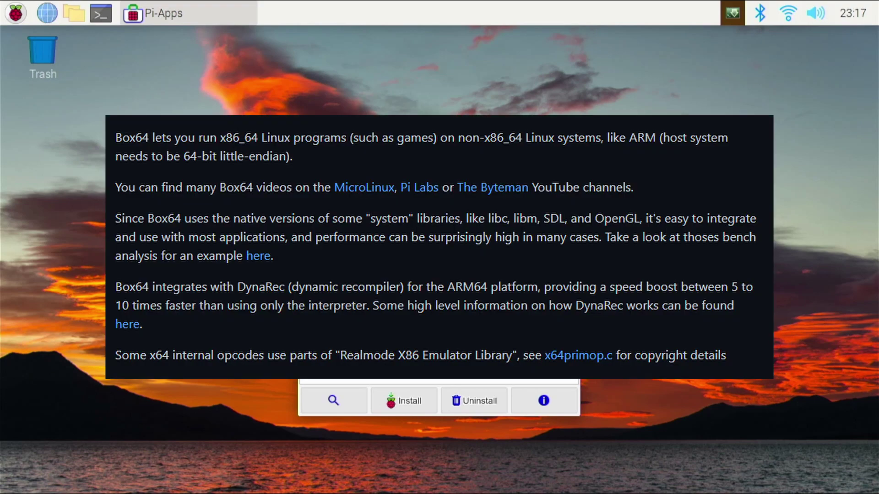
Dismiss the Box64 popup, then open Box64's Details from the Tools list, showing it installed
key("alt+F4")
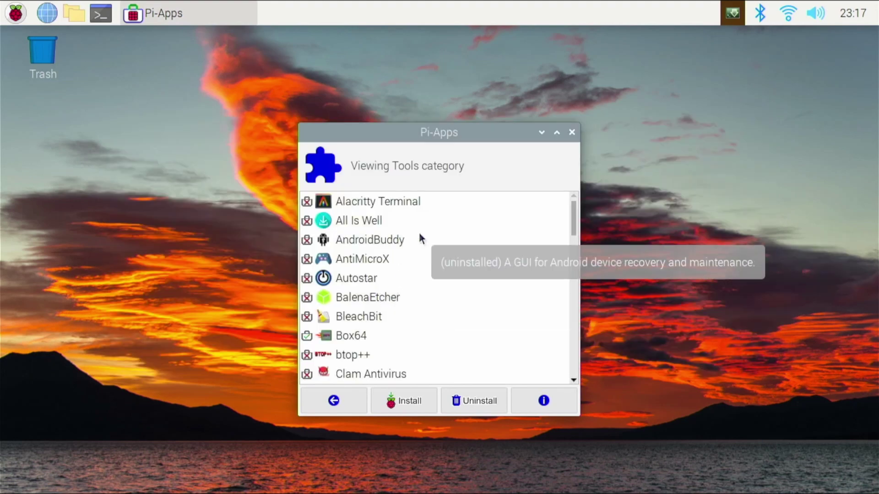
scroll(418, 256, "down", 3)
scroll(416, 282, "up", 3)
left_click(368, 341)
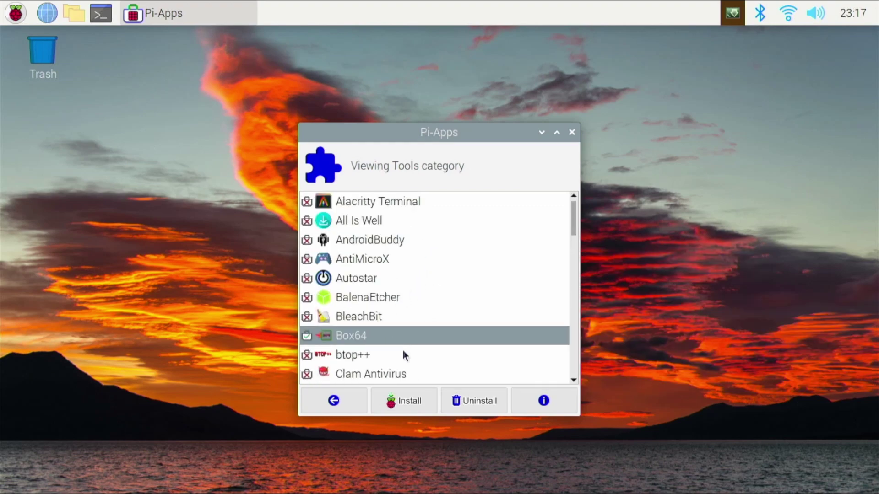
left_click(529, 404)
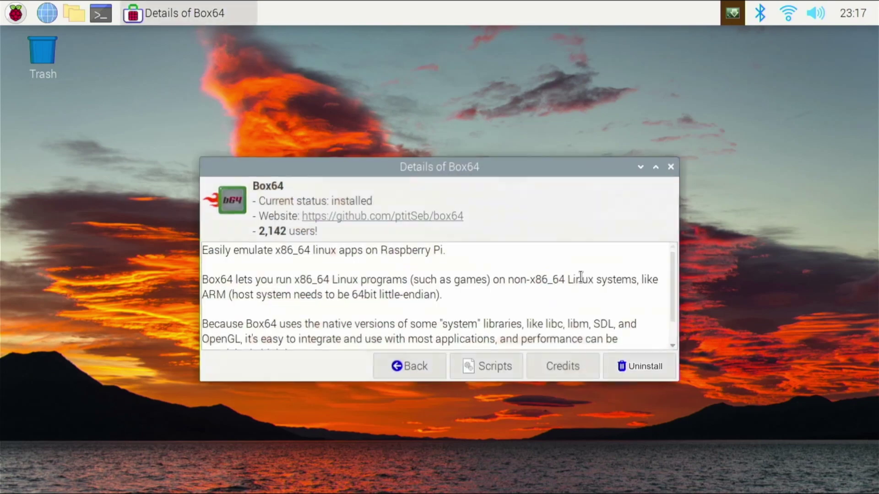
scroll(497, 279, "down", 1)
scroll(494, 288, "up", 1)
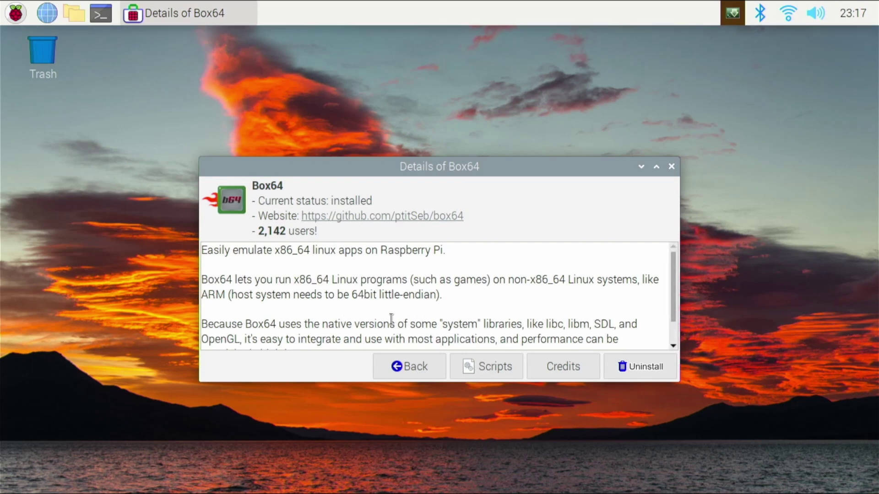
left_click(100, 13)
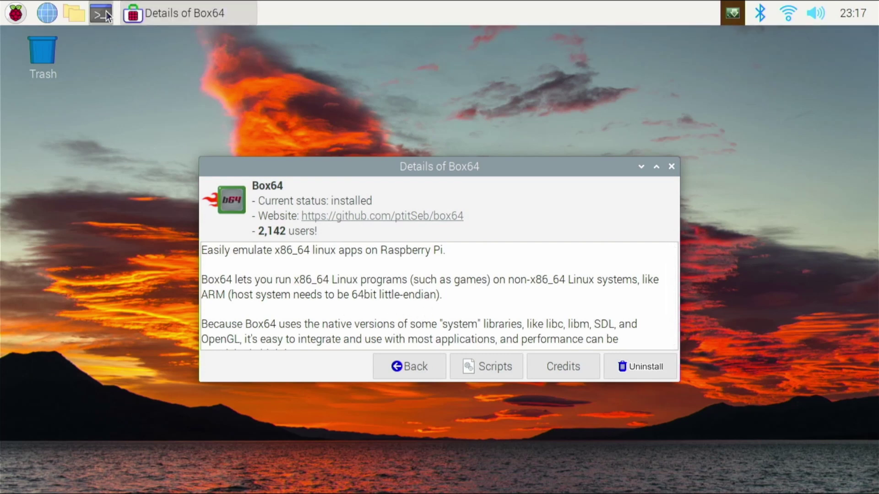
Run box64 in LXTerminal so it prints the Box64 v0.1.7 usage help
type("bxo64")
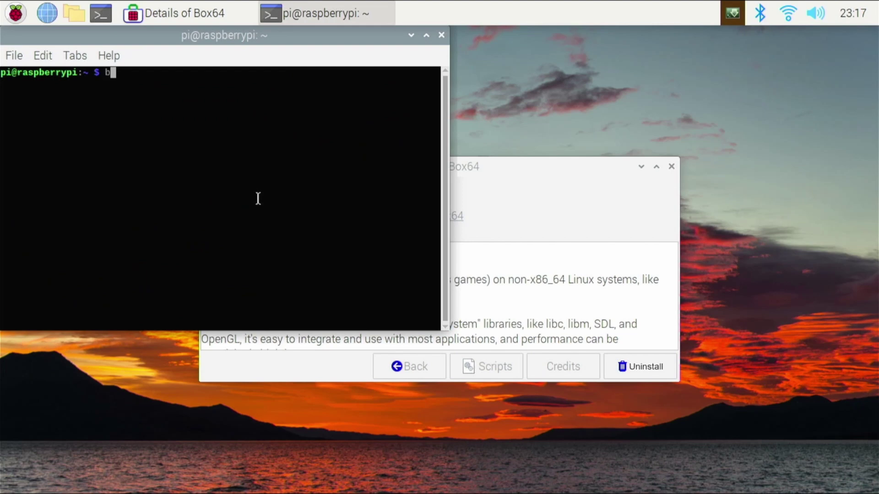
key("Return")
type("box64")
key("Return")
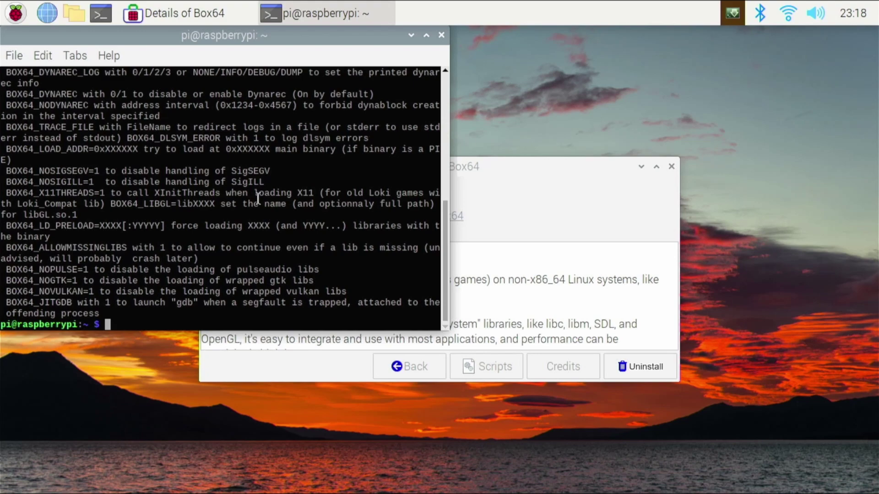
scroll(257, 199, "up", 8)
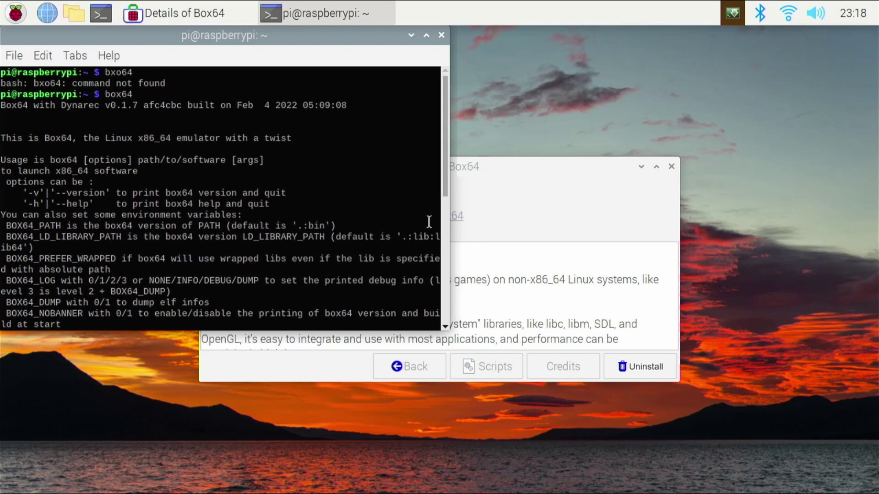
Leave the Box64 details for the Pi-Apps list, then minimize the Pi-Apps window
left_click(505, 268)
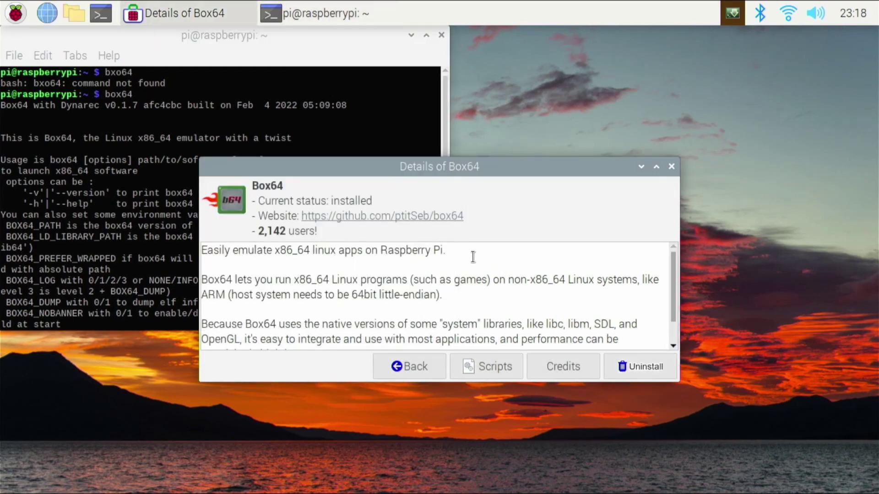
left_click(427, 364)
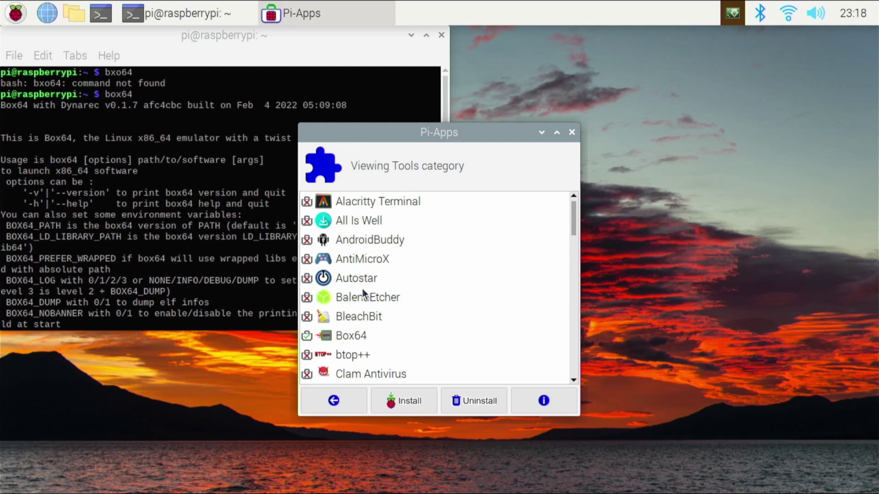
left_click(372, 336)
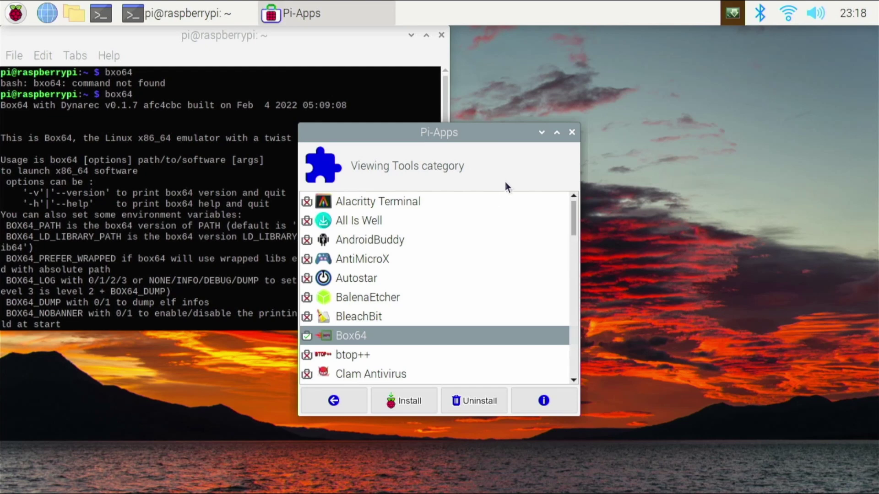
left_click(540, 133)
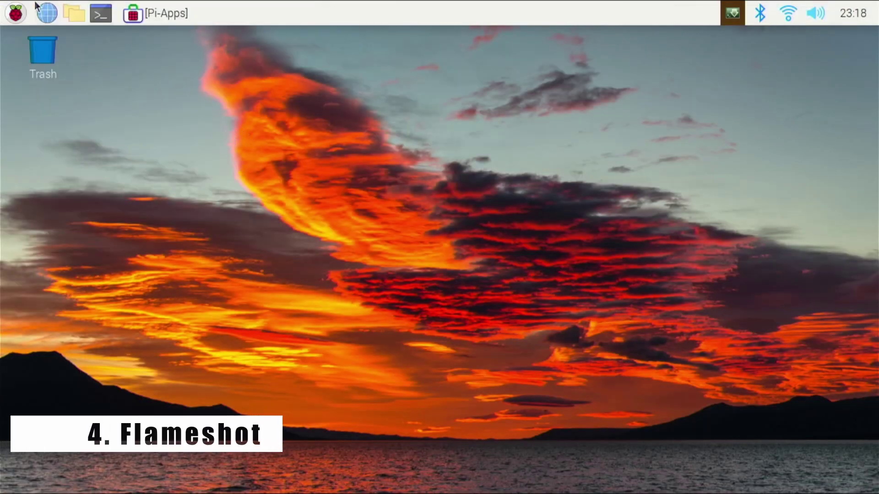
Launch Flameshot from the Graphics menu so it sits in the system tray
left_click(10, 12)
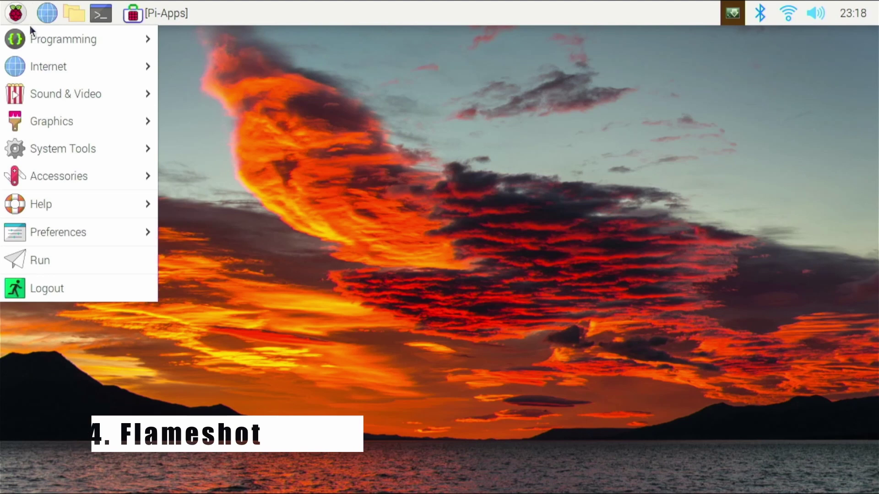
mouse_move(57, 104)
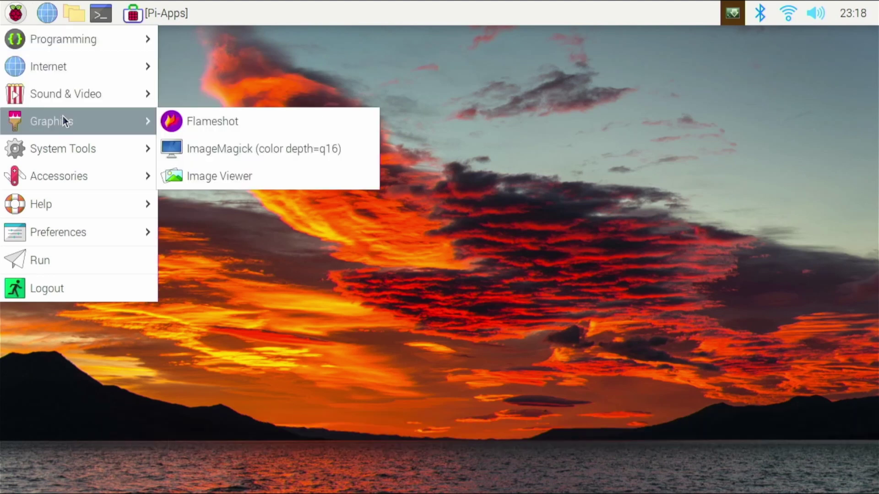
left_click(179, 121)
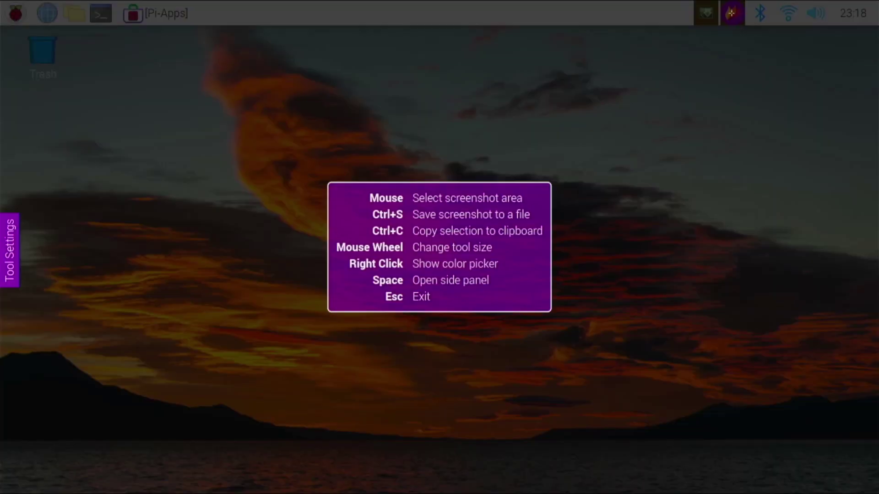
Capture the full screen with Flameshot and open the capture in Image Viewer
left_click(731, 13)
left_click_drag(1, 1, 875, 491)
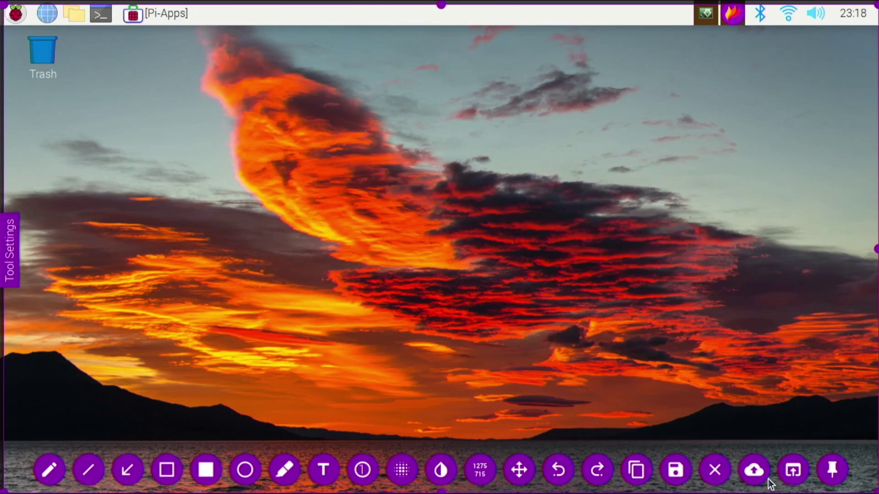
left_click(794, 470)
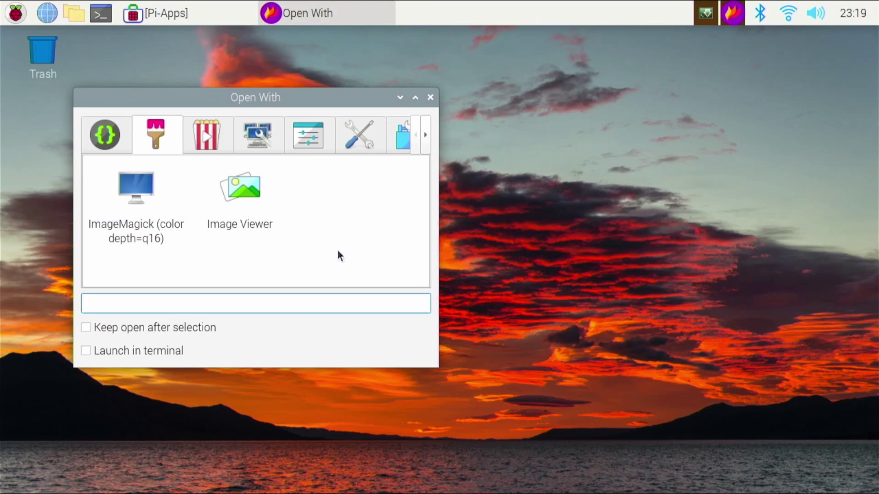
left_click(236, 212)
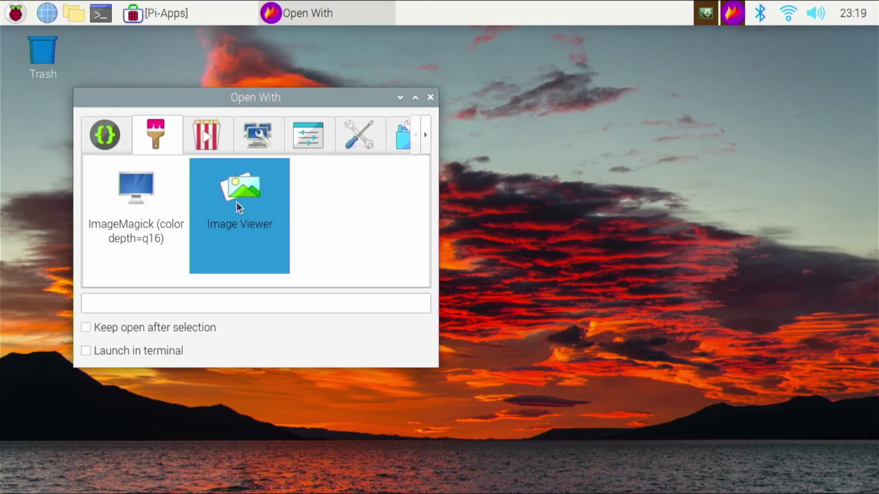
double_click(238, 202)
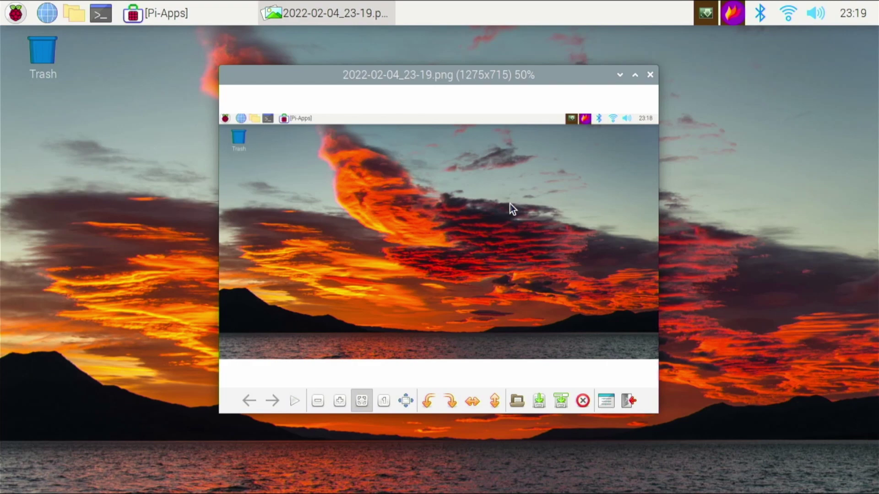
Close the viewer, capture the central cloud area, and confirm uploading it online
left_click(648, 78)
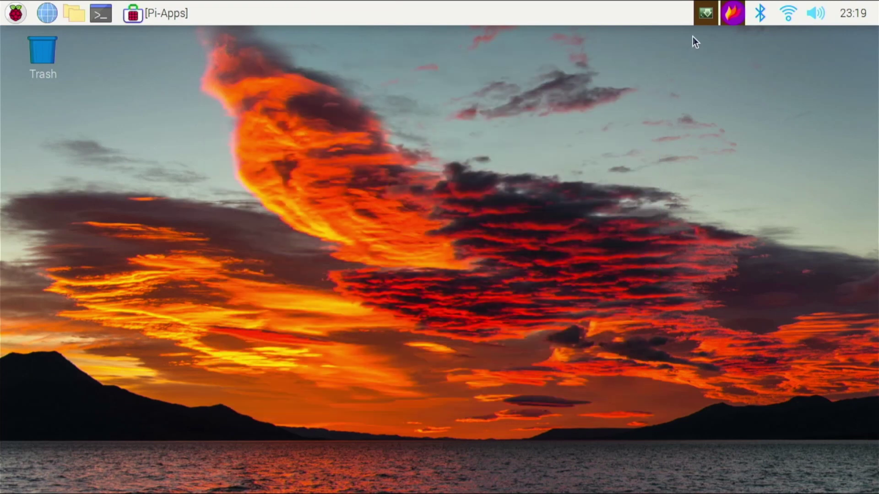
left_click(733, 13)
left_click_drag(253, 112, 754, 415)
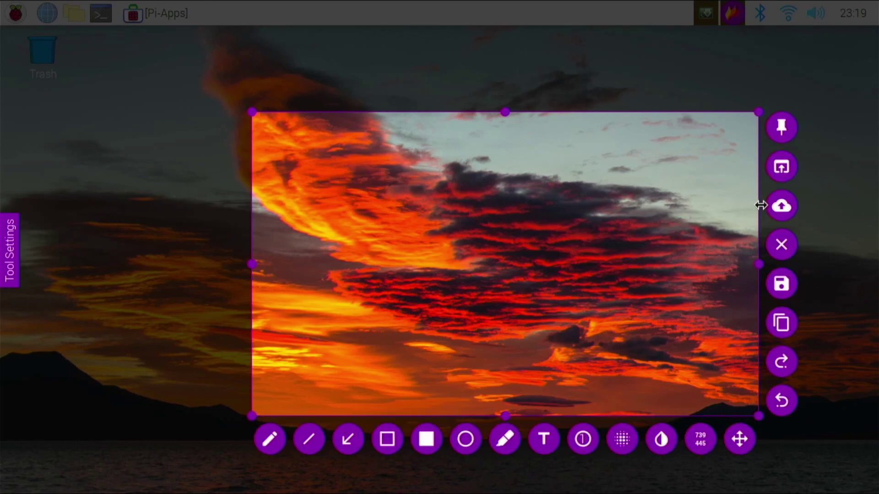
left_click(780, 206)
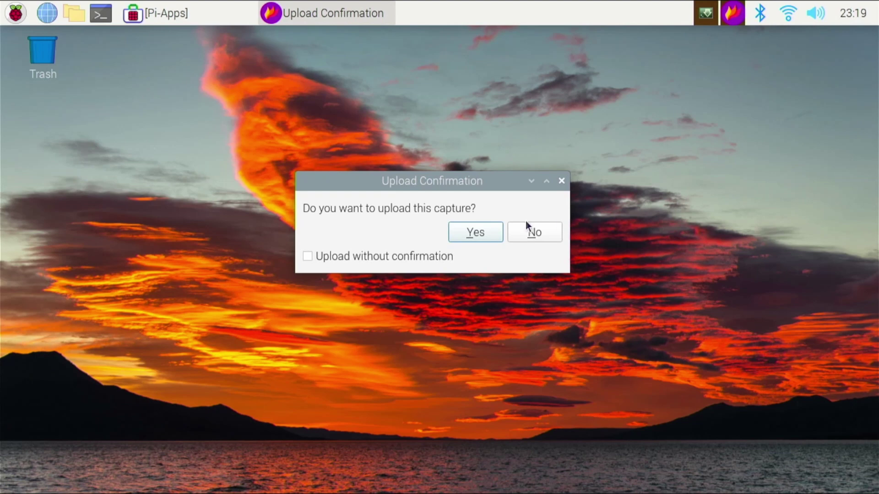
left_click(497, 231)
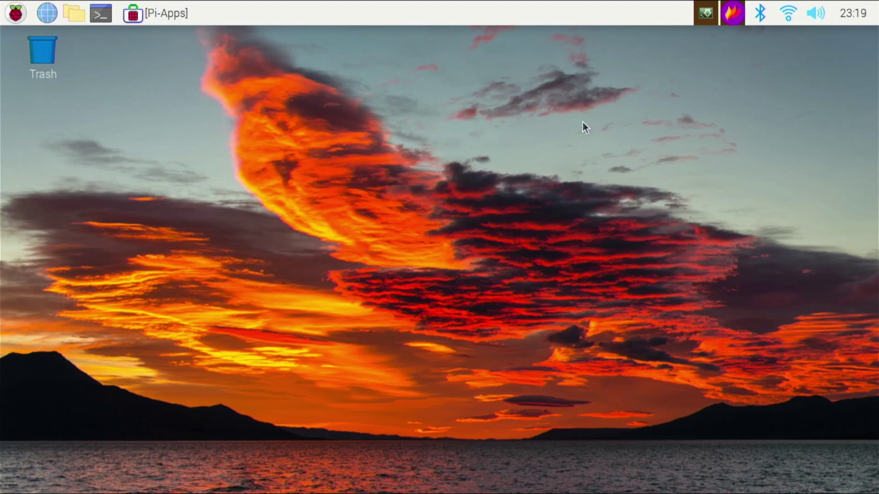
left_click(733, 13)
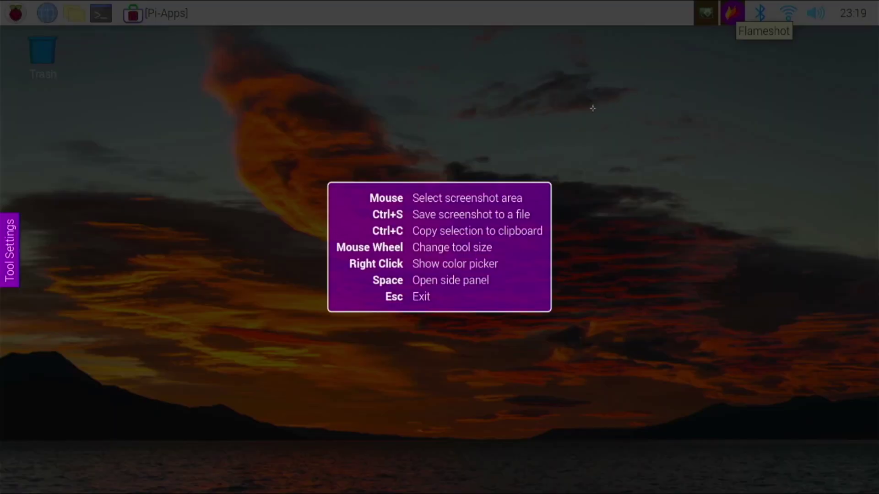
Exit the capture overlay, view Flameshot in Pi-Apps' Tools list, then minimize Pi-Apps
key("Escape")
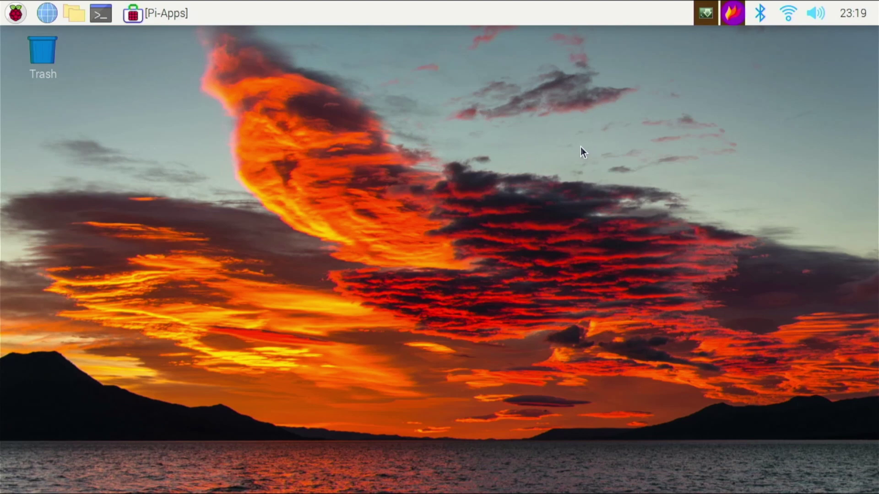
left_click(157, 2)
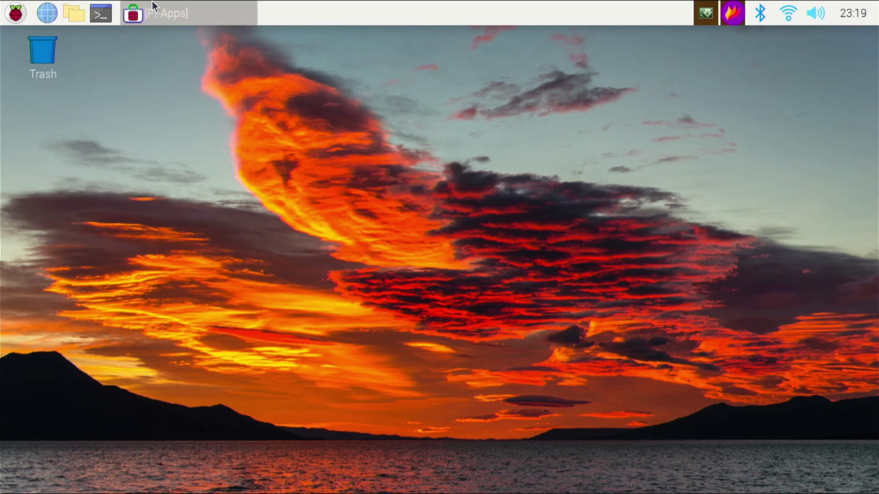
scroll(343, 317, "down", 5)
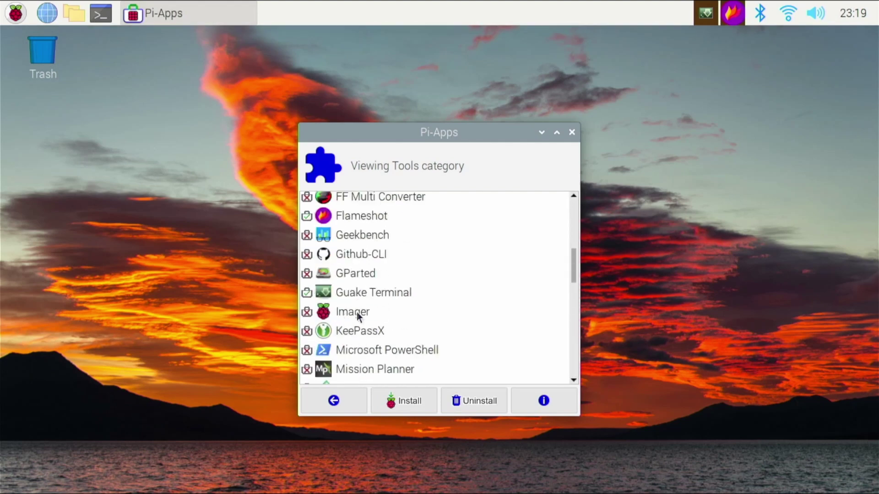
scroll(359, 275, "up", 3)
left_click(364, 211)
scroll(363, 324, "down", 3)
left_click(355, 279)
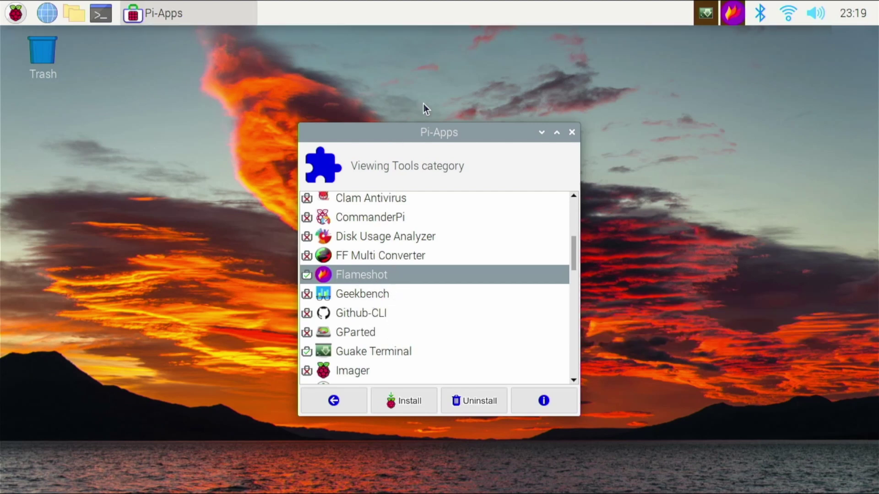
left_click(541, 133)
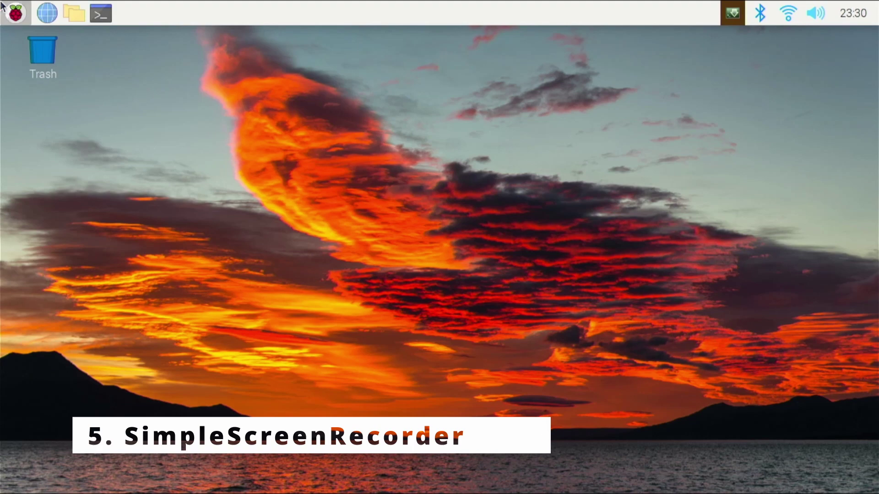
Launch SimpleScreenRecorder from the Sound & Video menu
left_click(17, 14)
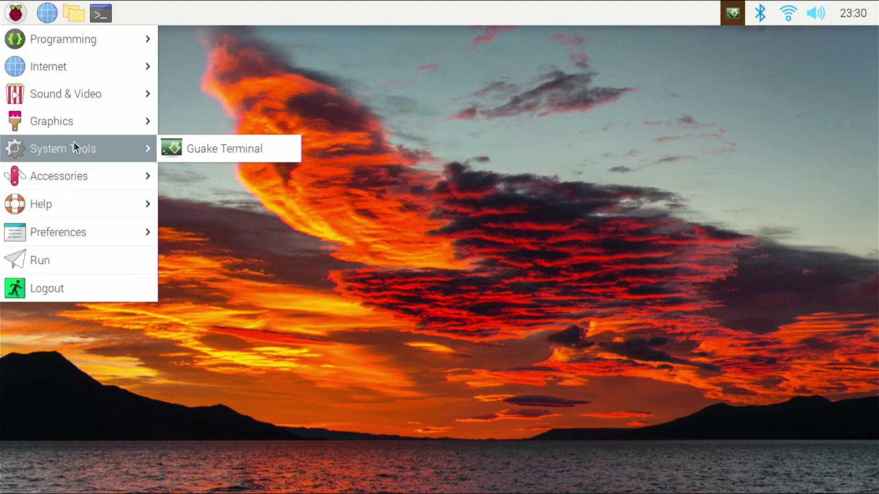
mouse_move(75, 179)
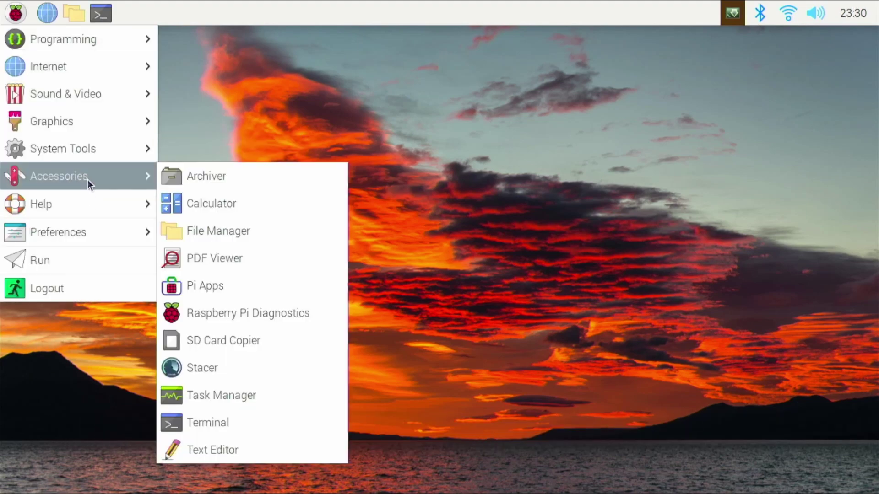
mouse_move(97, 92)
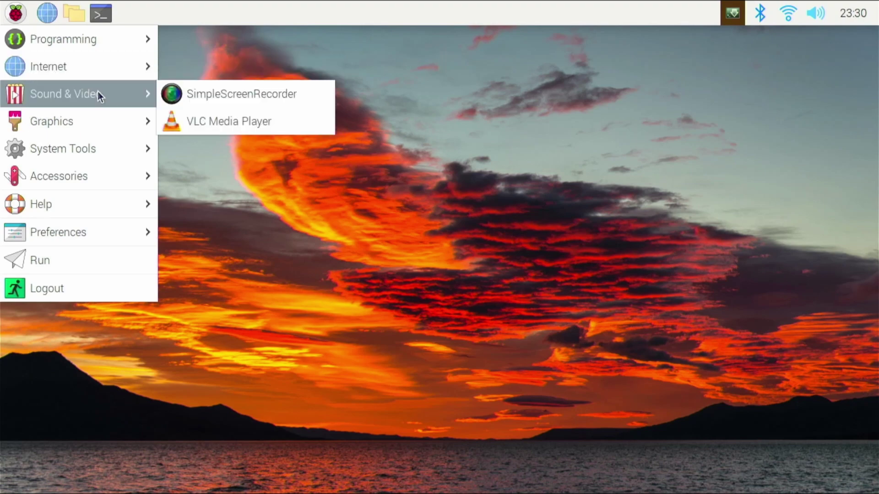
left_click(178, 98)
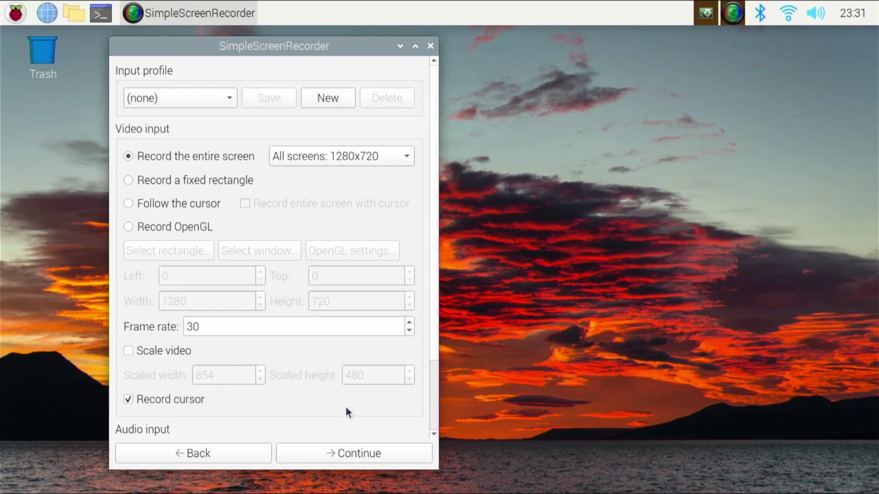
Keep the default input settings and Matroska (MKV) container, reaching the recording page
scroll(330, 405, "down", 3)
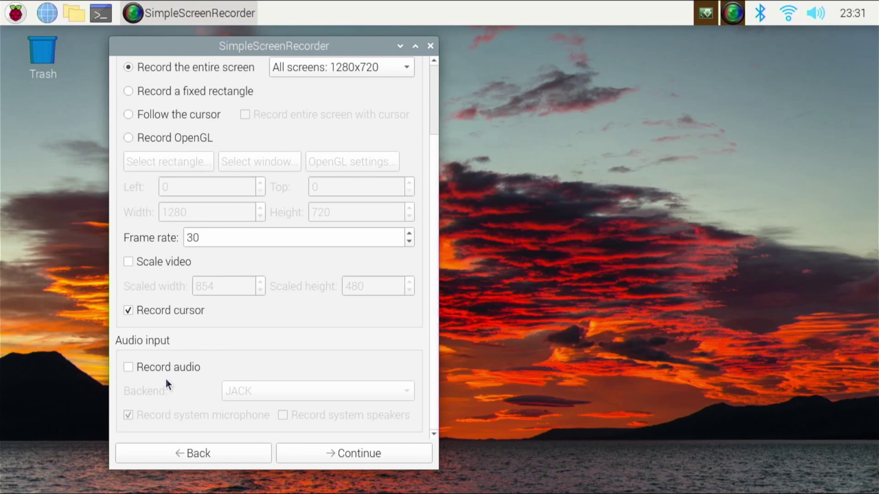
left_click(329, 454)
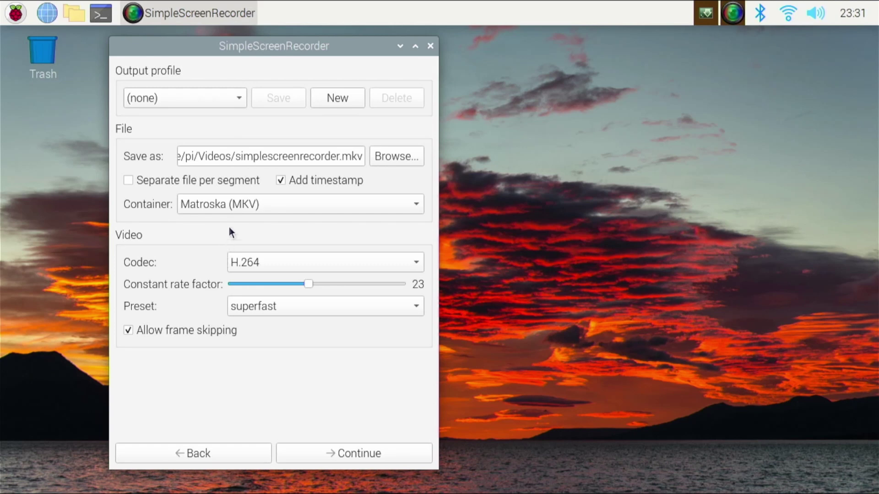
left_click(251, 209)
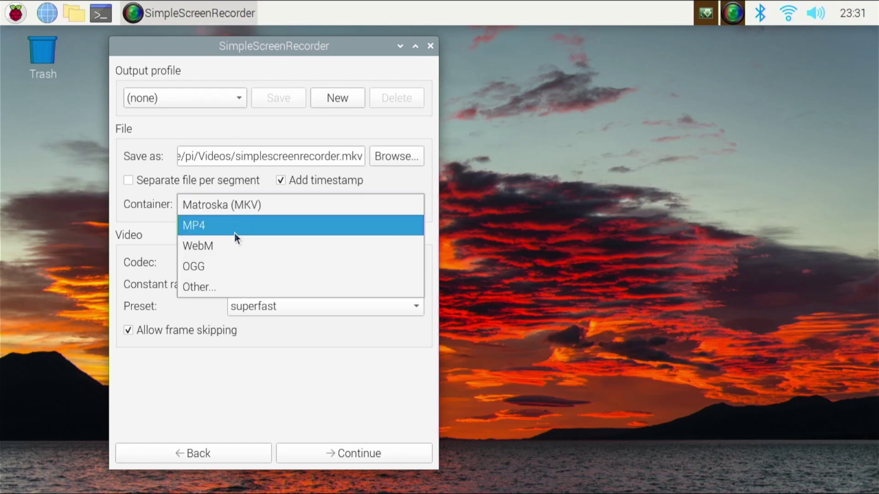
left_click(246, 205)
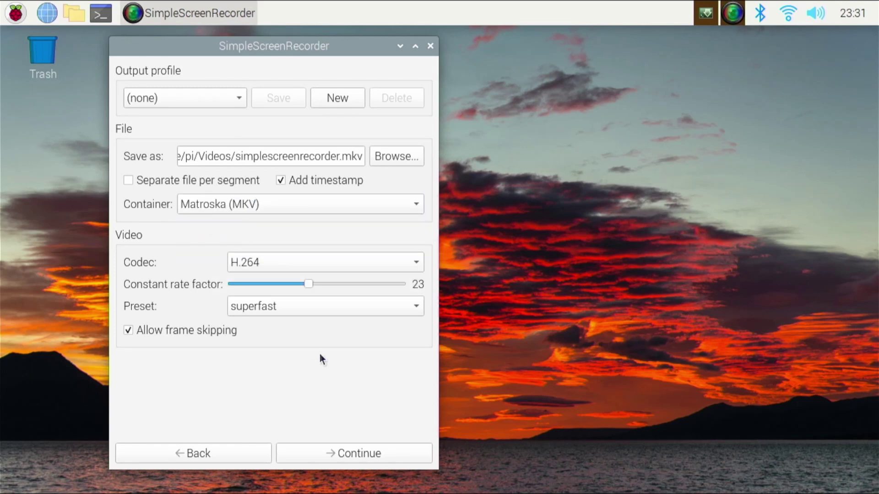
left_click(351, 446)
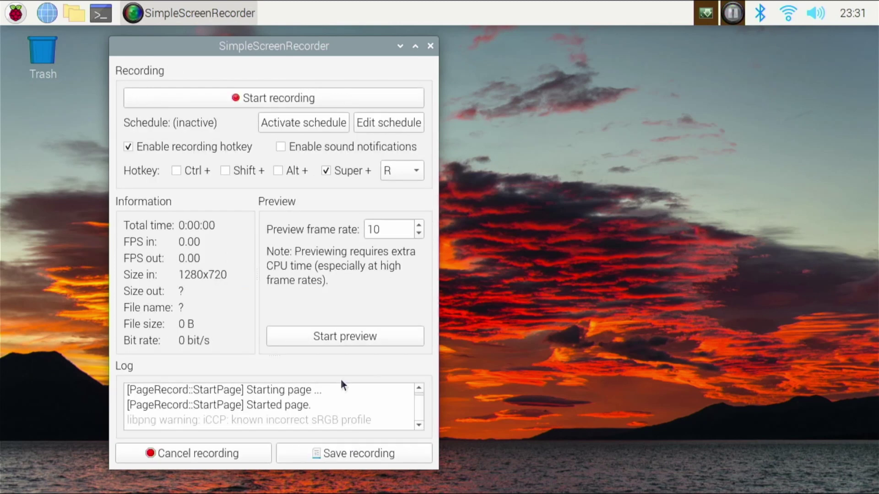
Record a clip of opening and closing a terminal, save it, and open its Videos folder
left_click(312, 102)
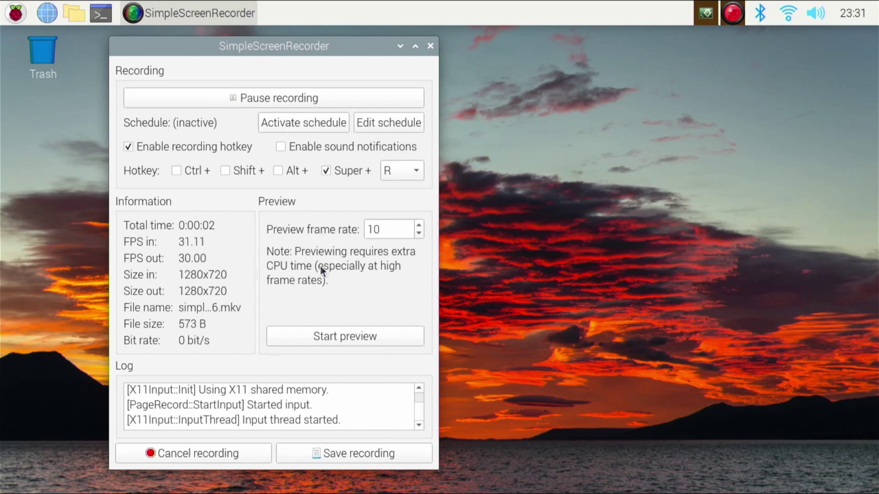
left_click(101, 13)
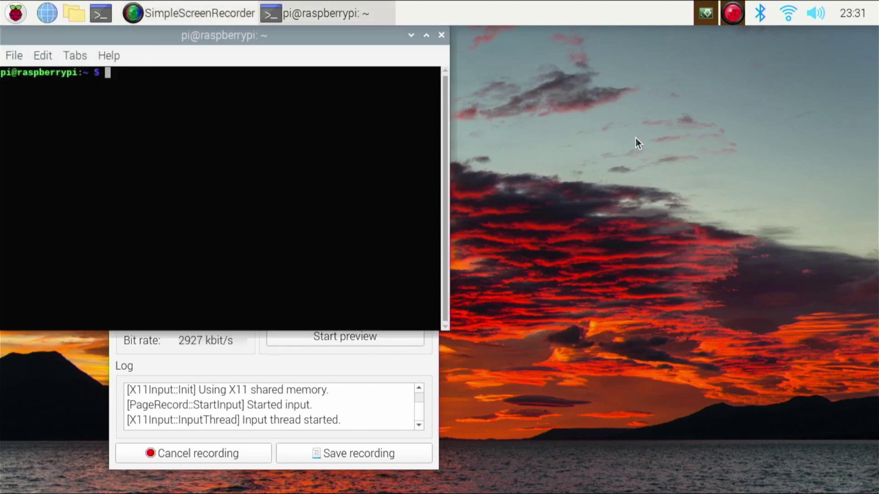
left_click(441, 32)
left_click(311, 98)
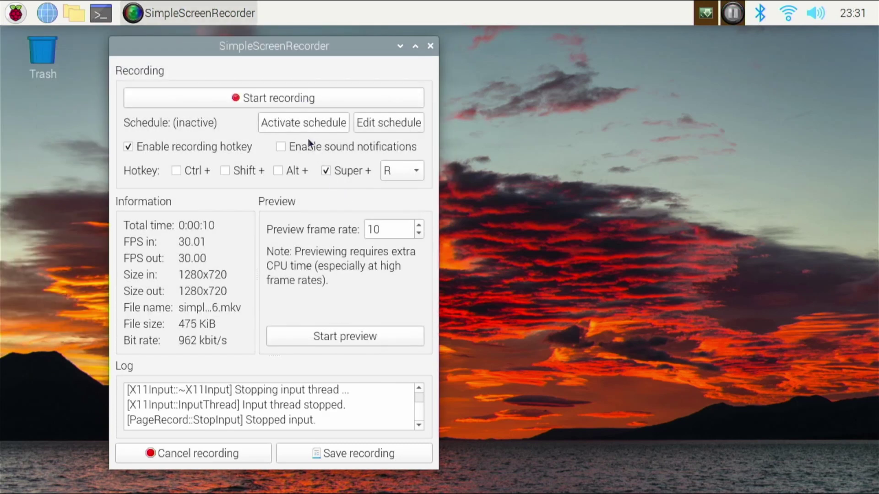
left_click(346, 455)
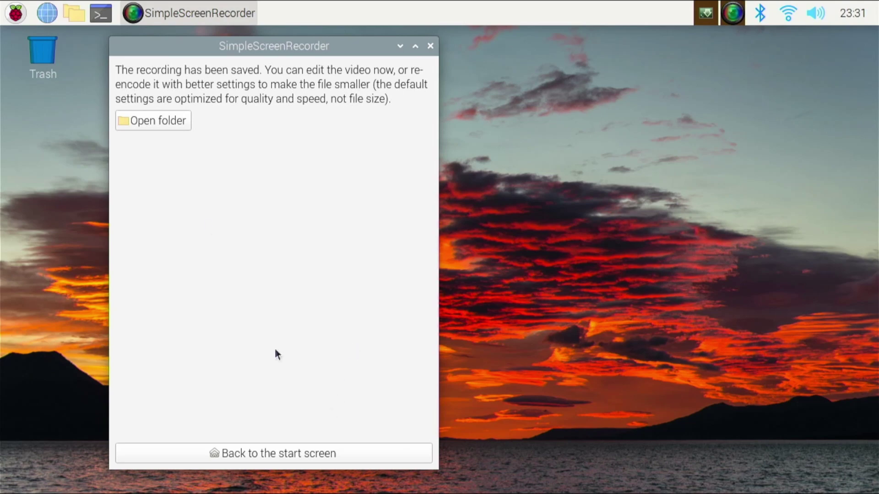
left_click(177, 119)
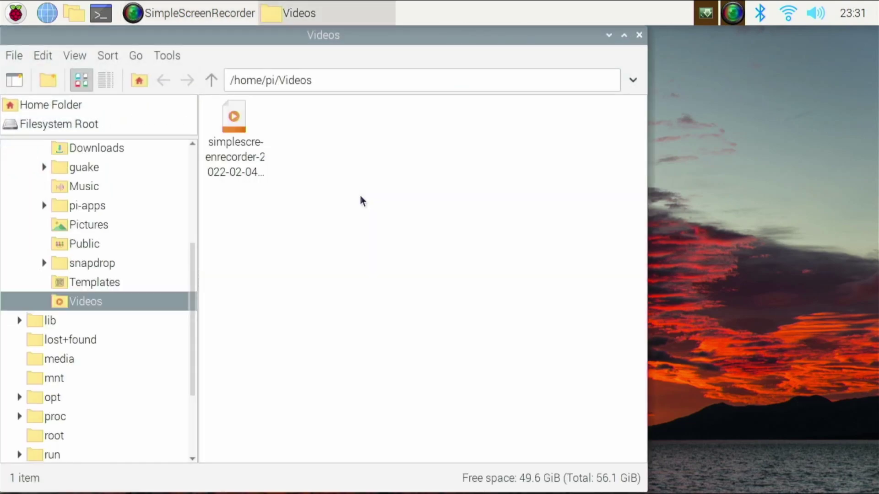
Play the saved .mkv recording in VLC, then close VLC, the folder and SimpleScreenRecorder
double_click(264, 133)
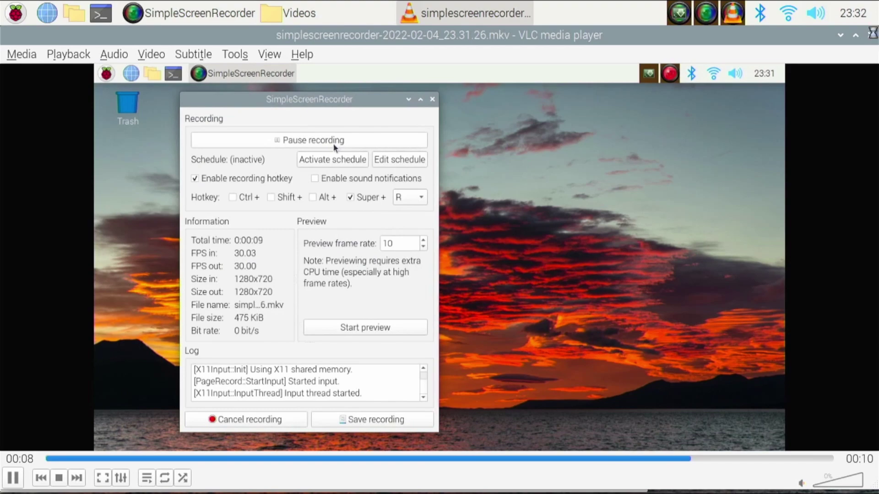
left_click(871, 36)
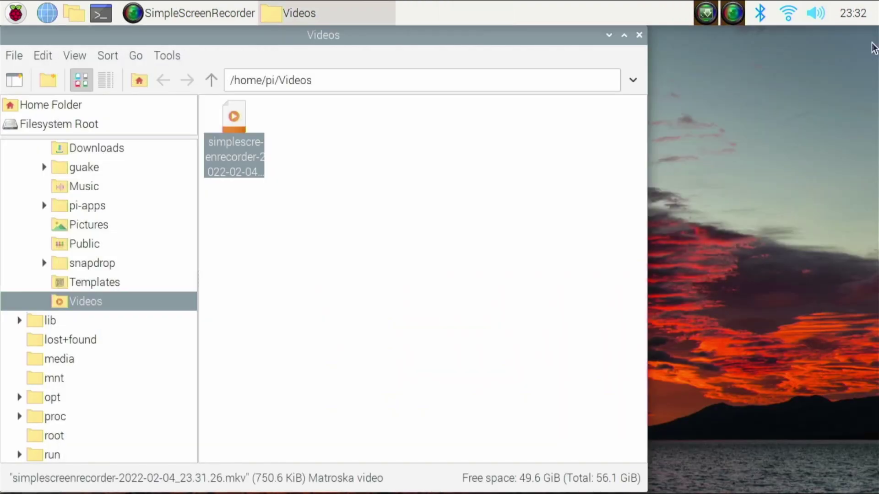
left_click(640, 35)
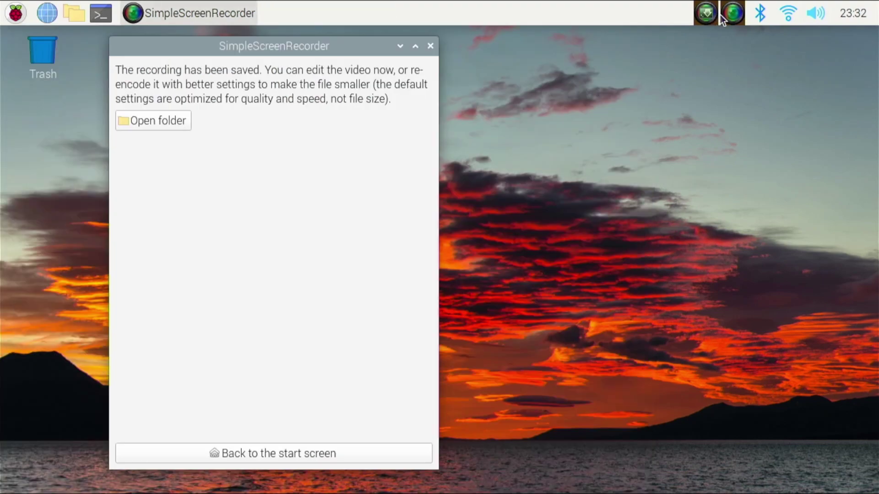
right_click(721, 15)
left_click(748, 114)
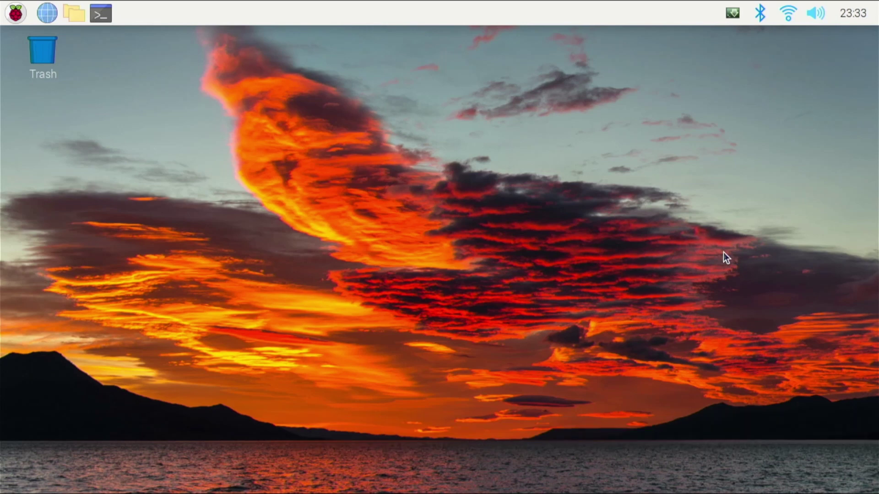
Drop down the Guake terminal and run neofetch to show system info
key("F12")
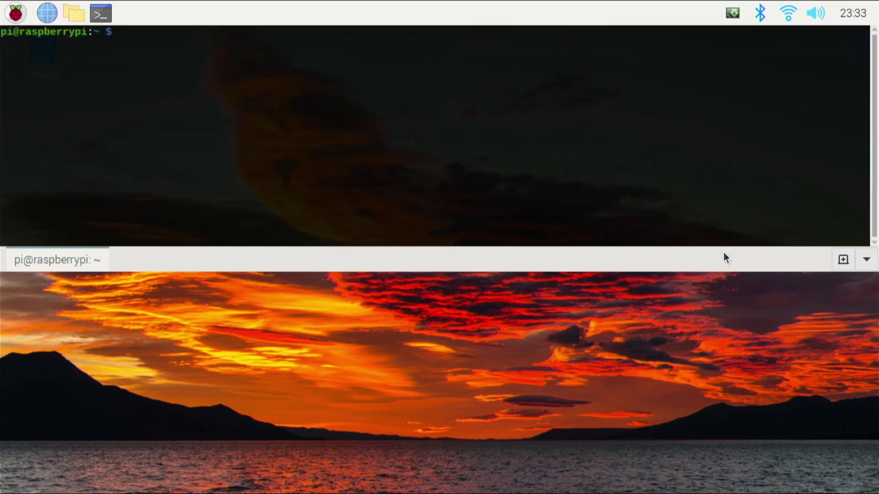
type(":eofetch")
key("BackSpace")
key("BackSpace")
key("BackSpace")
key("BackSpace")
key("BackSpace")
key("BackSpace")
key("BackSpace")
key("BackSpace")
type("neofetch")
key("Return")
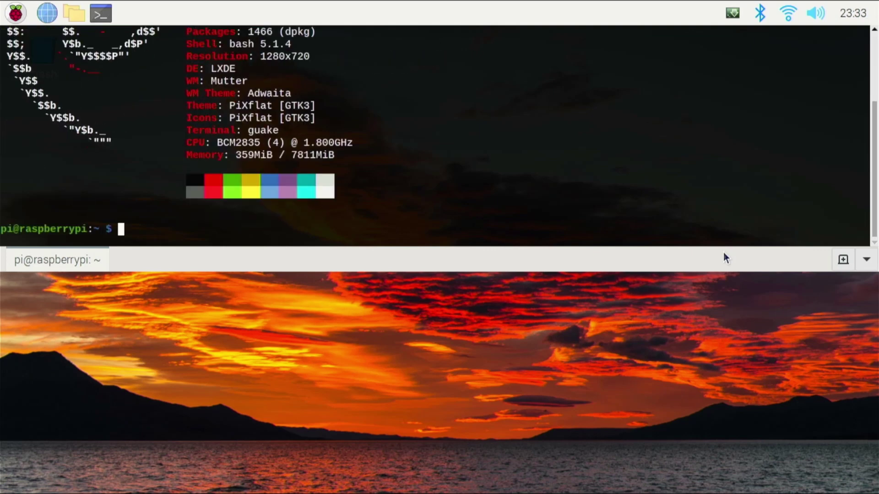
Run htop, quit it, and hide the Guake terminal with F12
type("htop")
key("Return")
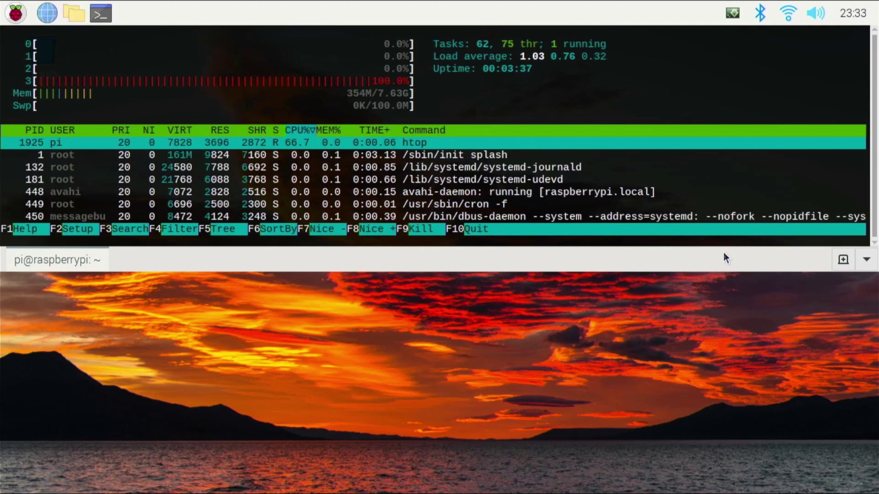
key("q")
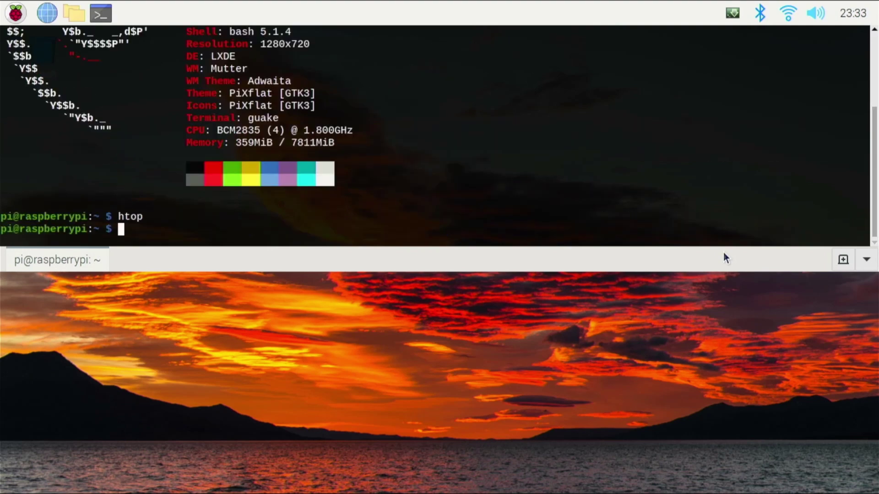
key("F12")
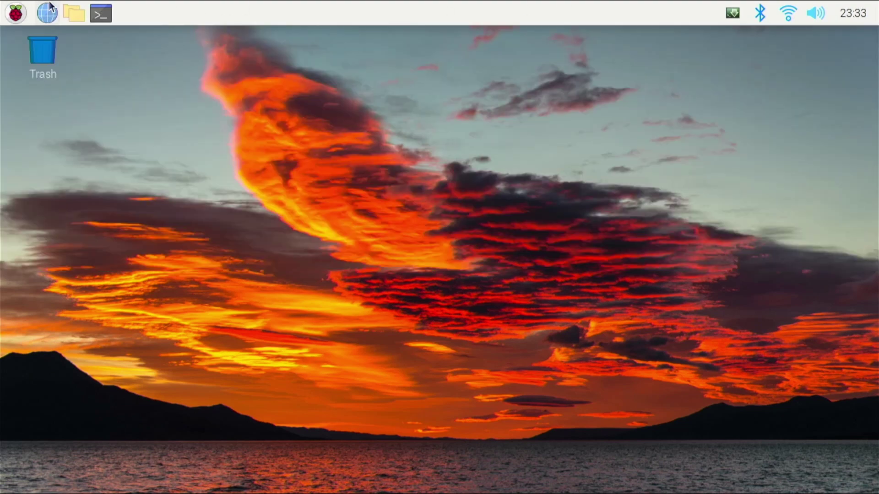
left_click(15, 13)
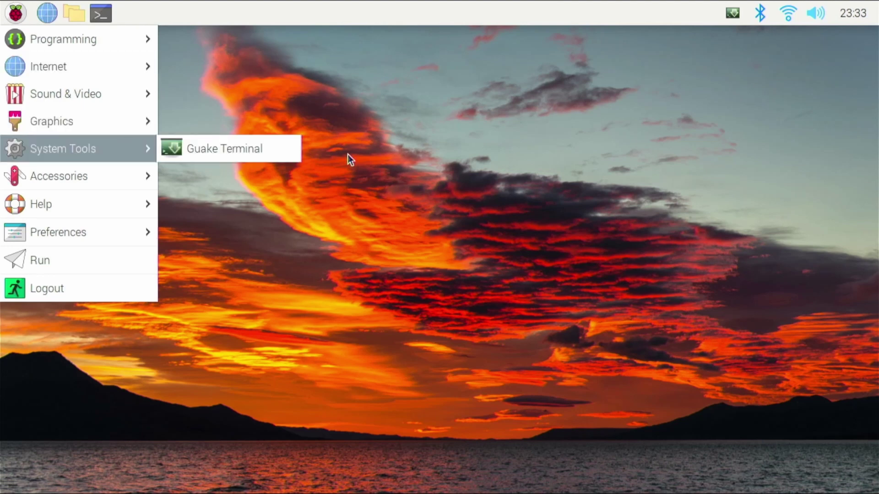
left_click(336, 186)
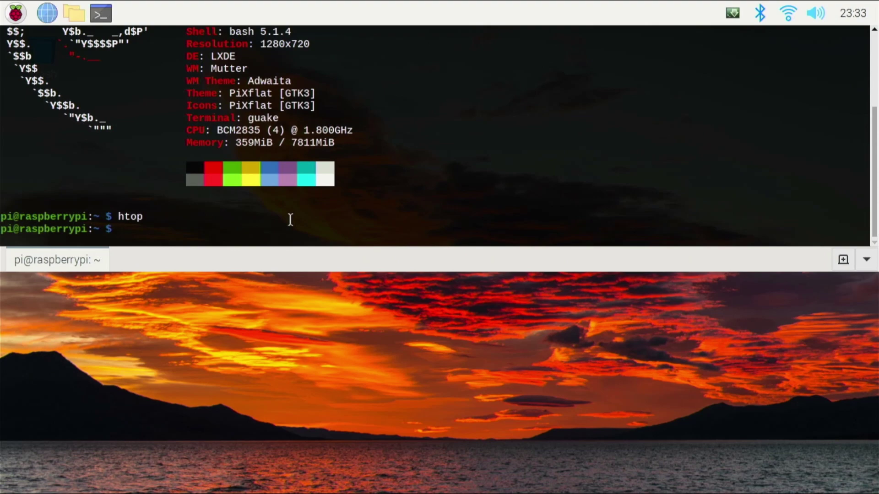
key("F12")
left_click(74, 13)
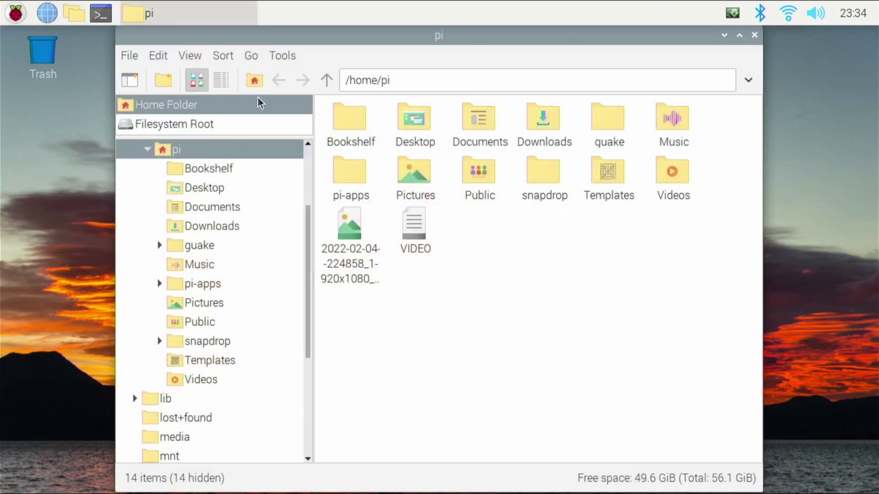
left_click(740, 36)
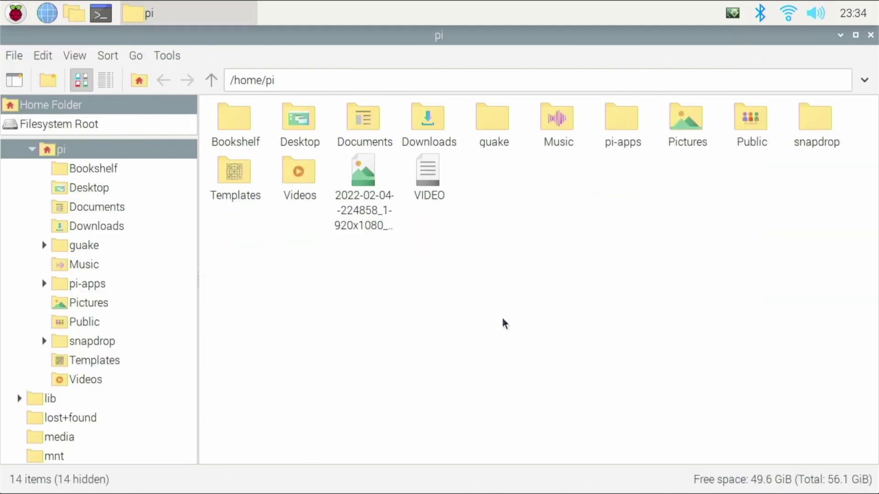
key("F12")
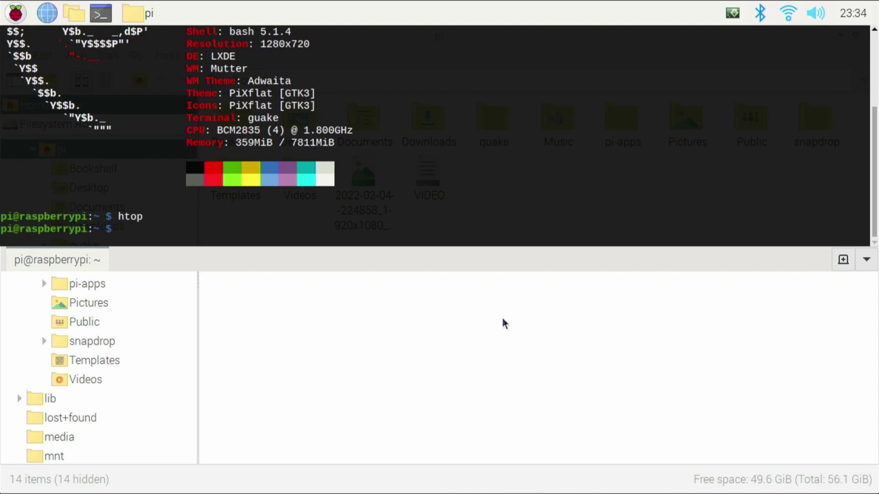
key("F12")
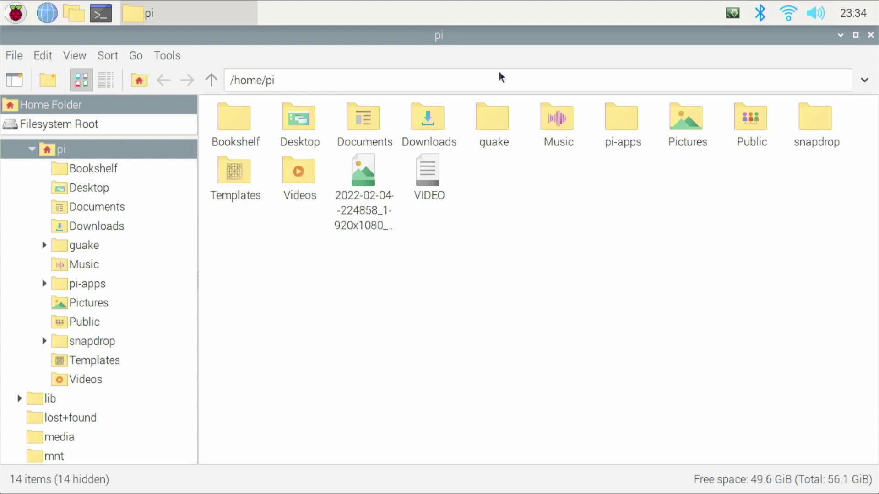
left_click(870, 36)
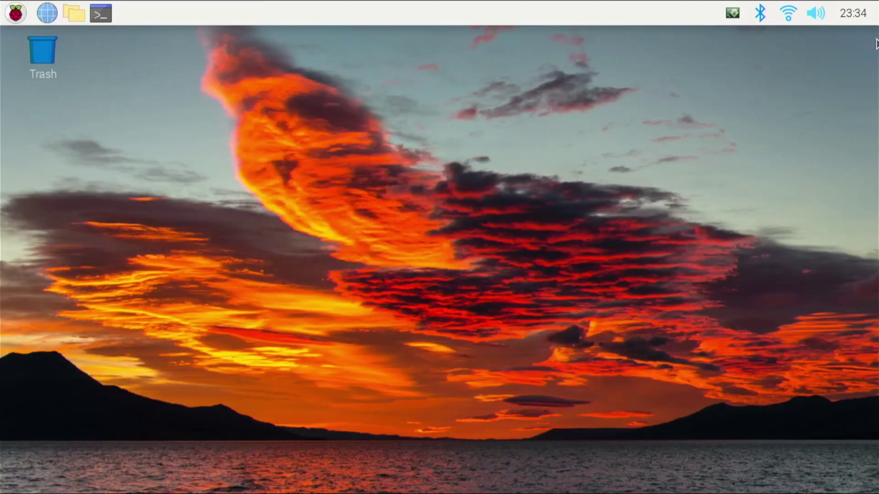
left_click(2, 10)
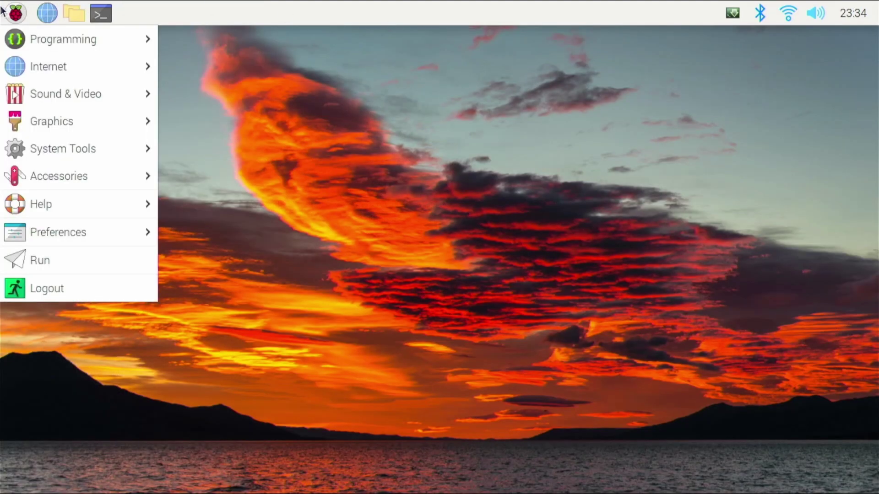
mouse_move(108, 226)
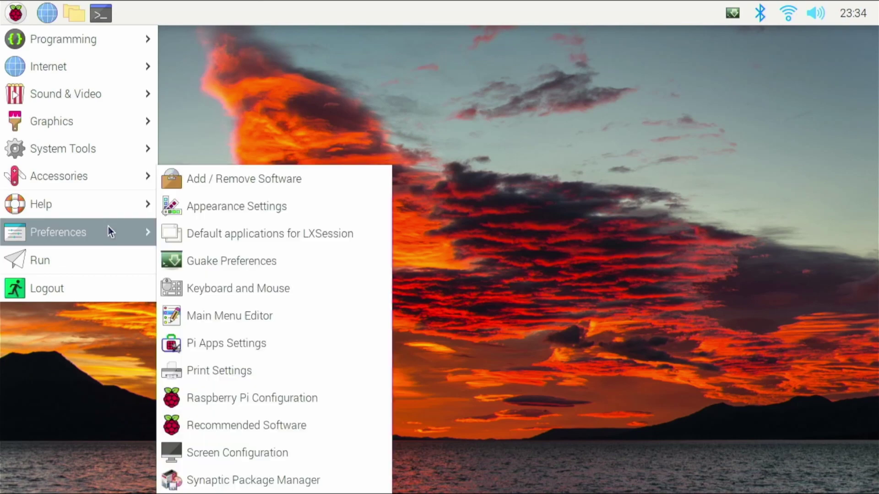
left_click(185, 259)
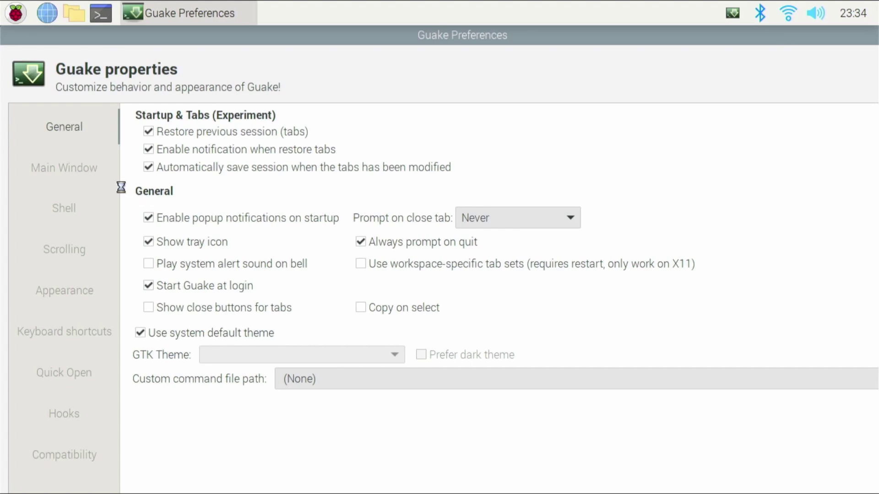
left_click(103, 171)
left_click(94, 196)
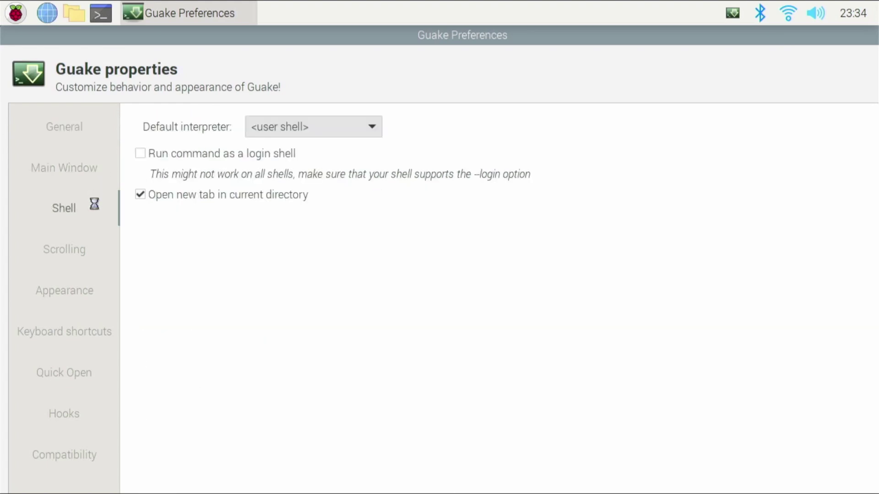
left_click(84, 257)
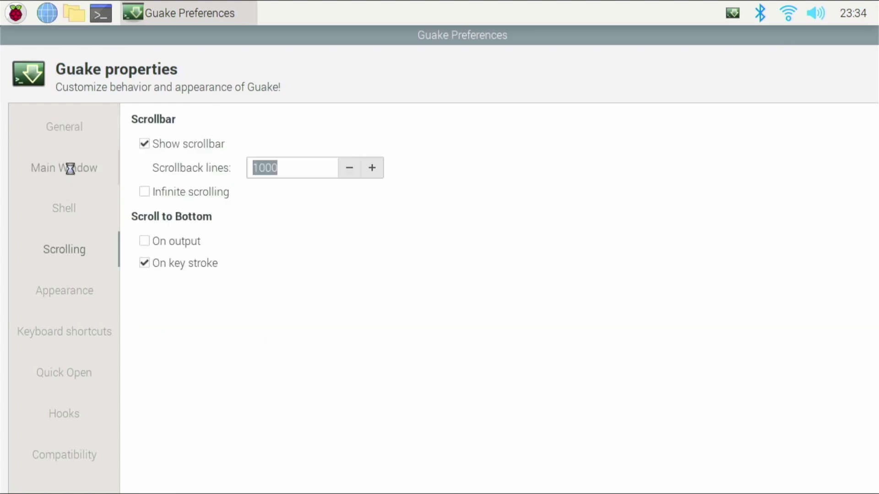
left_click(73, 132)
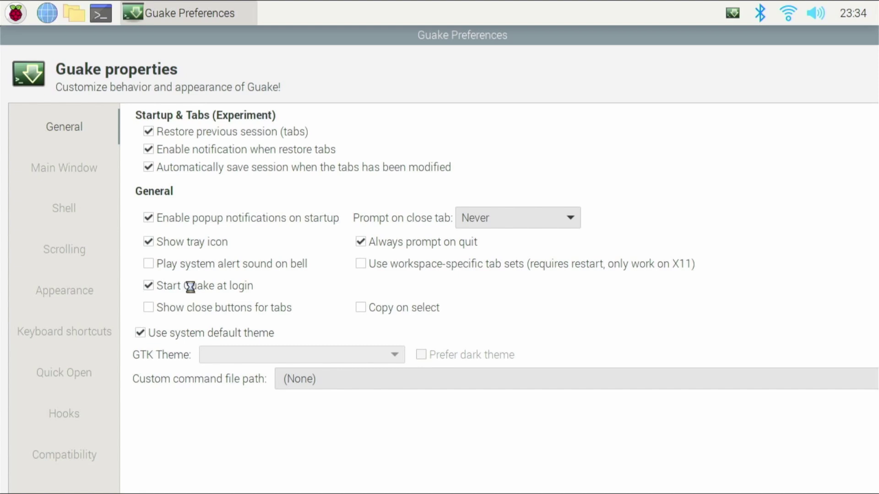
left_click(206, 287)
left_click(194, 288)
left_click_drag(586, 34, 559, 21)
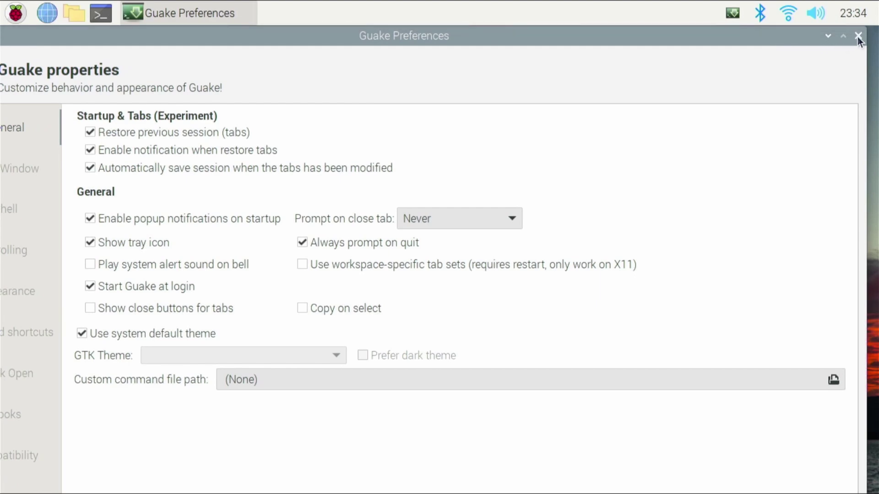
left_click(858, 36)
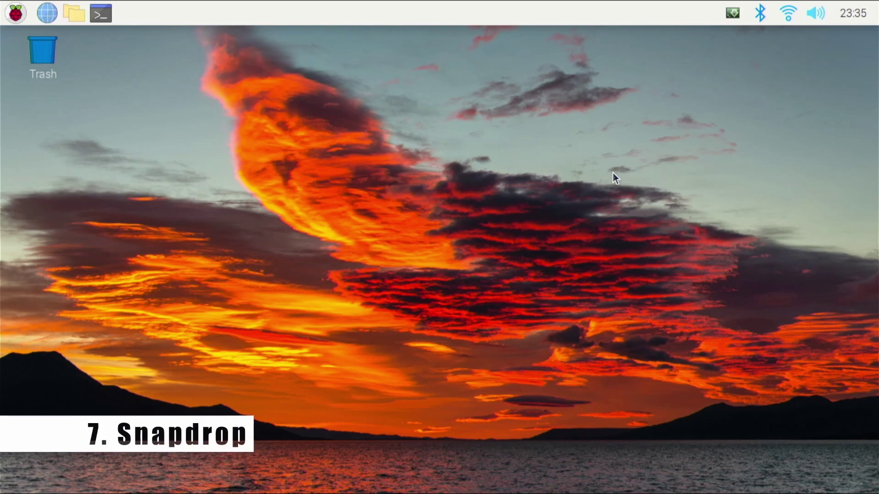
Launch Snapdrop from the Internet menu and scroll the received photo's dialog to Save/Ignore
left_click(5, 8)
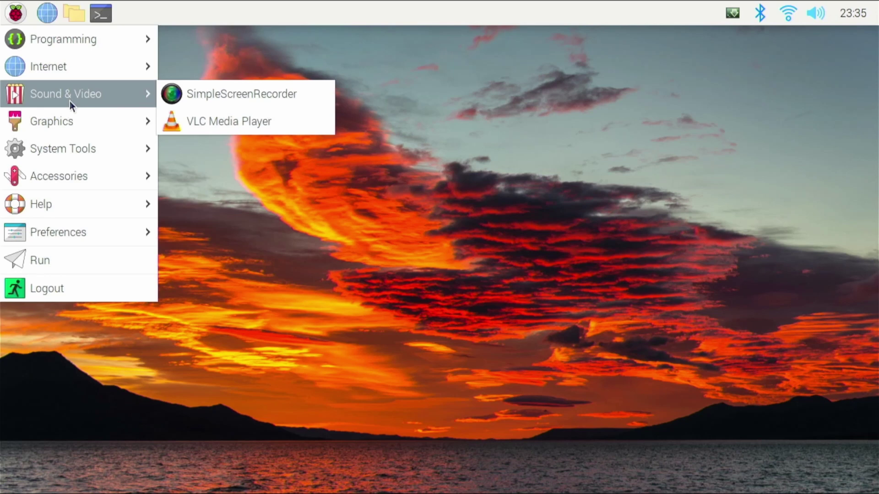
mouse_move(89, 169)
mouse_move(102, 68)
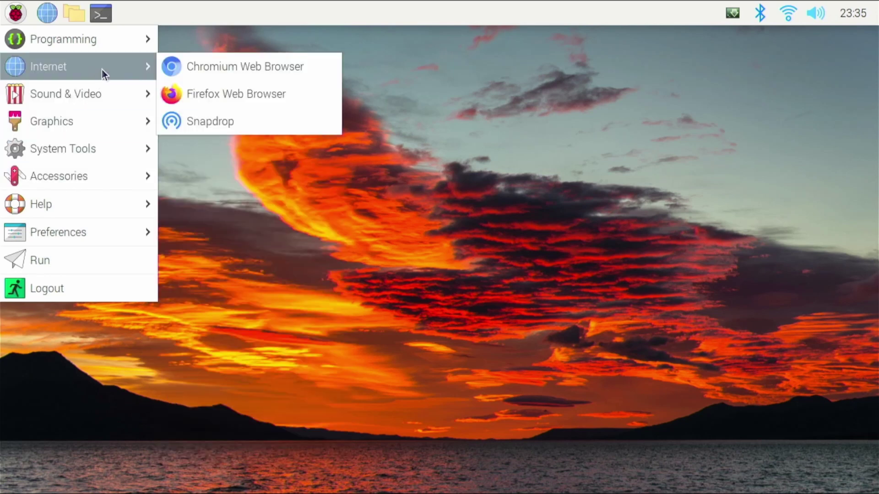
left_click(212, 121)
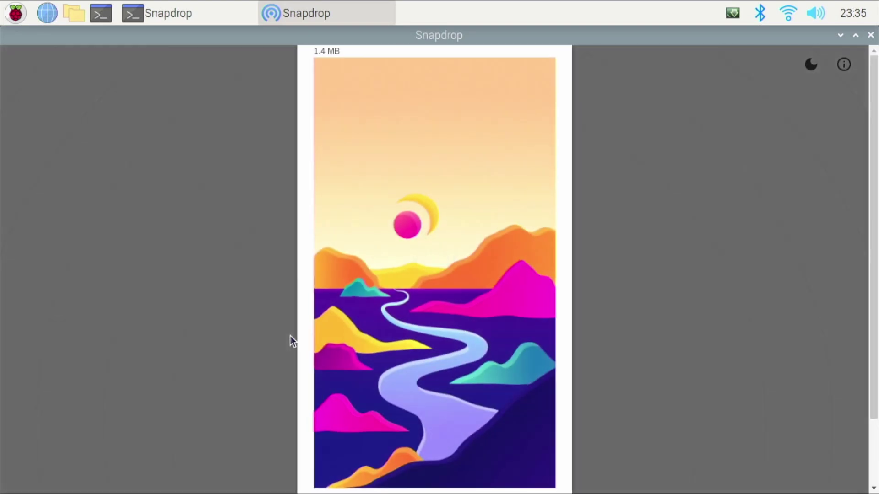
scroll(418, 422, "down", 3)
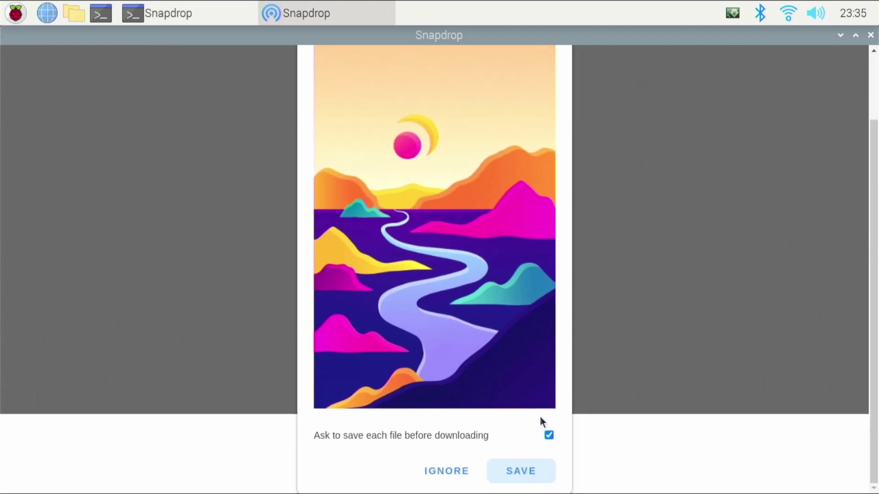
scroll(506, 397, "up", 3)
scroll(471, 412, "down", 3)
Save the received photo and verify the 1.3 MiB JPEG in /home/pi/Downloads, then close the viewer and File Manager
left_click(509, 465)
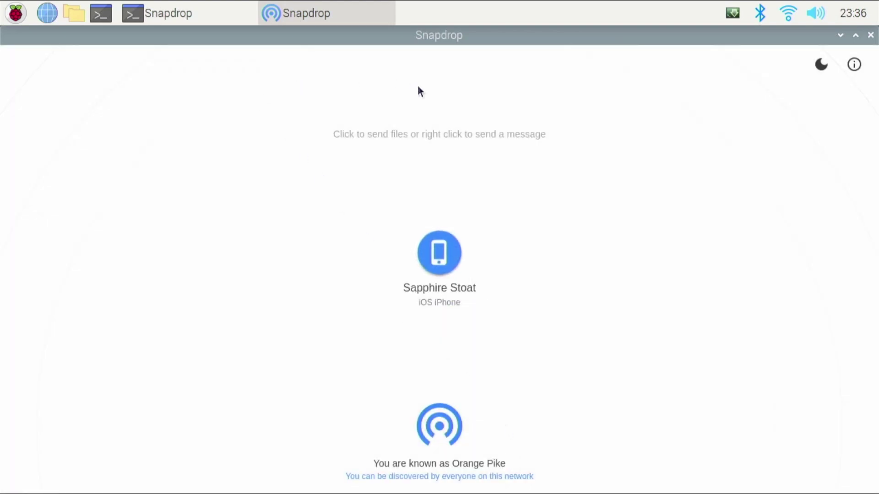
left_click(86, 5)
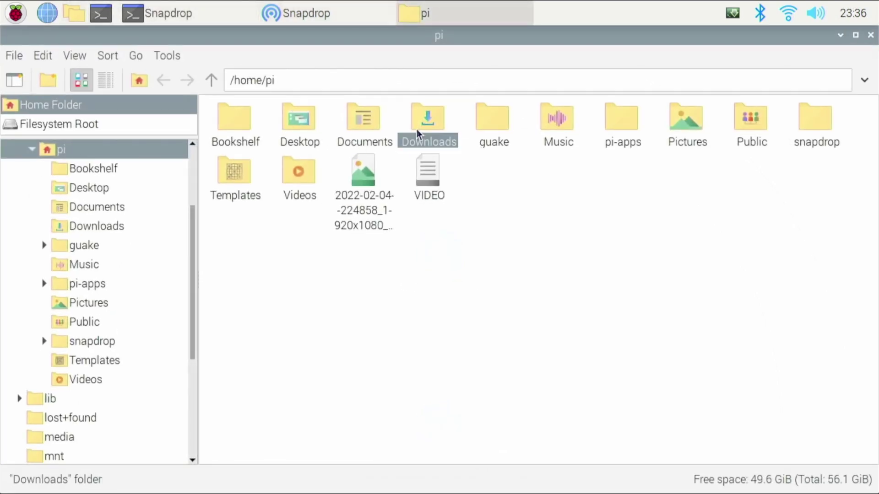
double_click(416, 131)
double_click(233, 121)
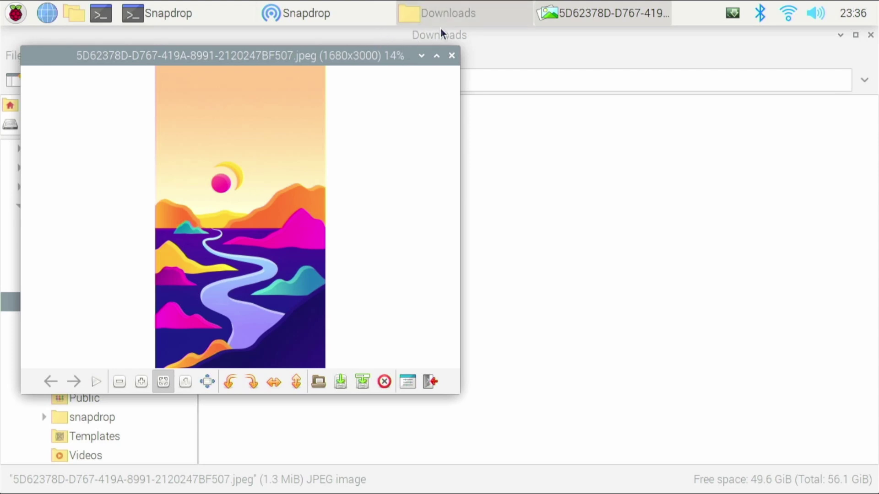
left_click(454, 53)
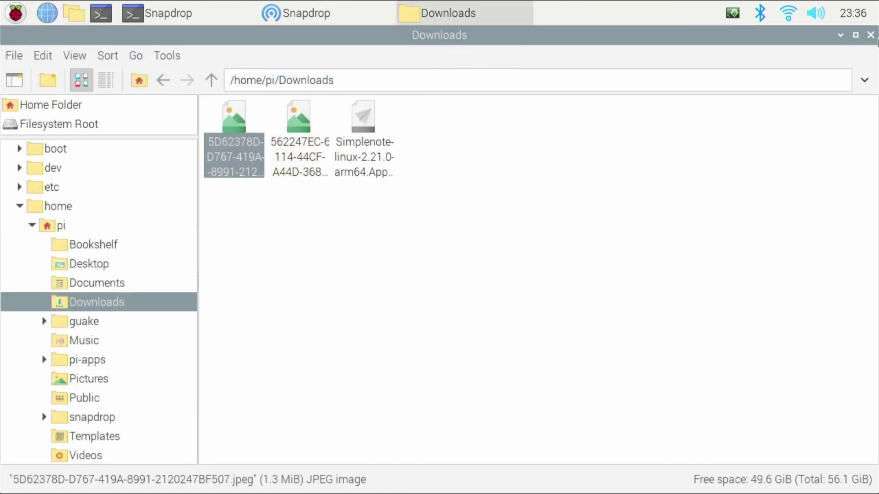
left_click(870, 35)
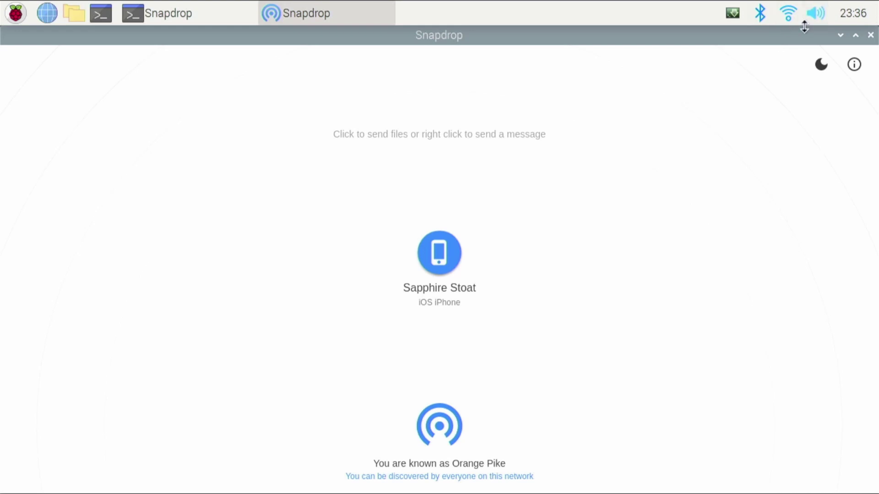
Close Snapdrop and launch Synaptic Package Manager from the Preferences menu
left_click(871, 36)
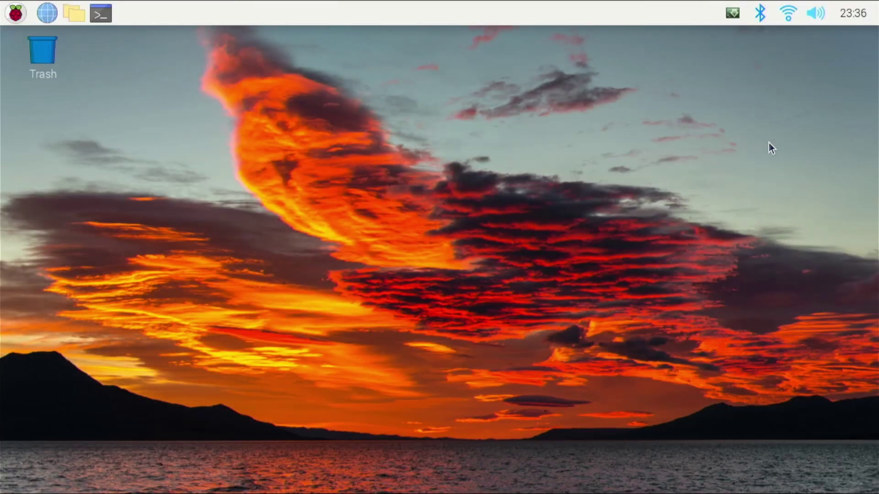
left_click(20, 7)
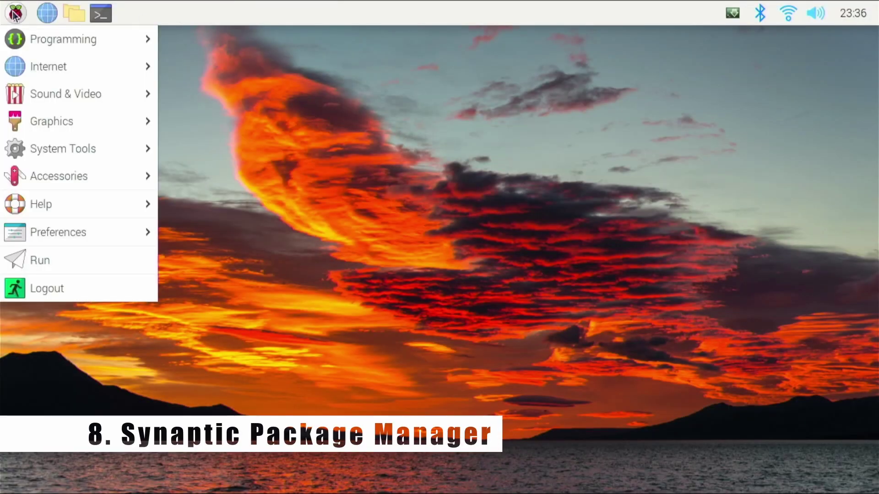
mouse_move(60, 131)
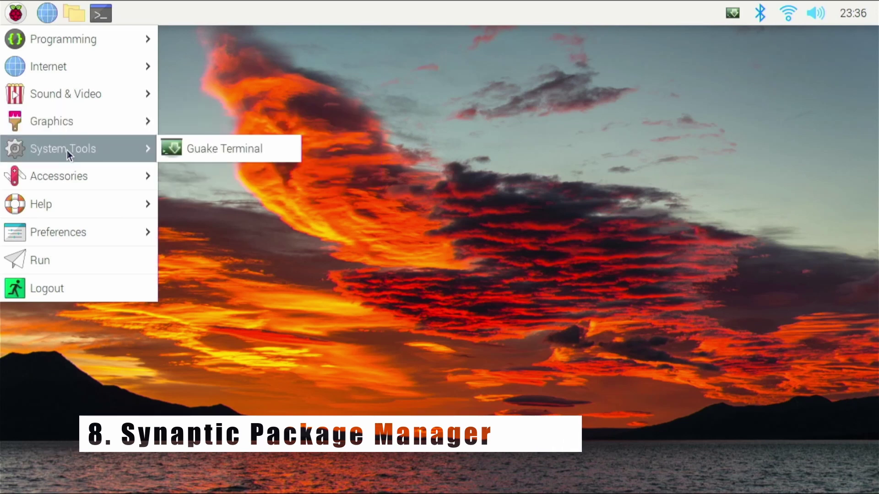
mouse_move(67, 169)
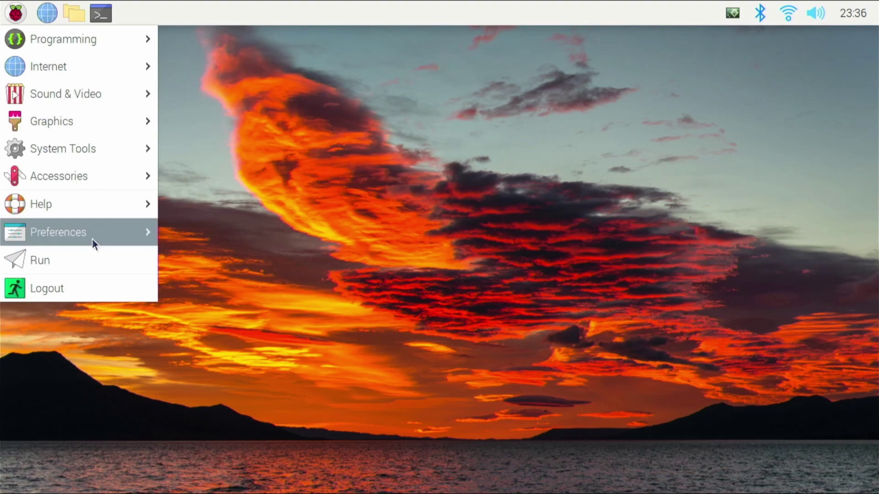
mouse_move(96, 237)
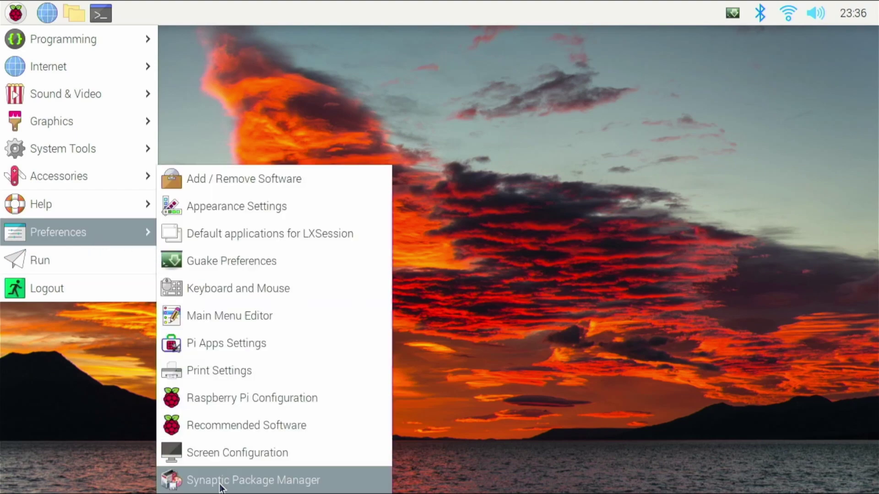
left_click(223, 480)
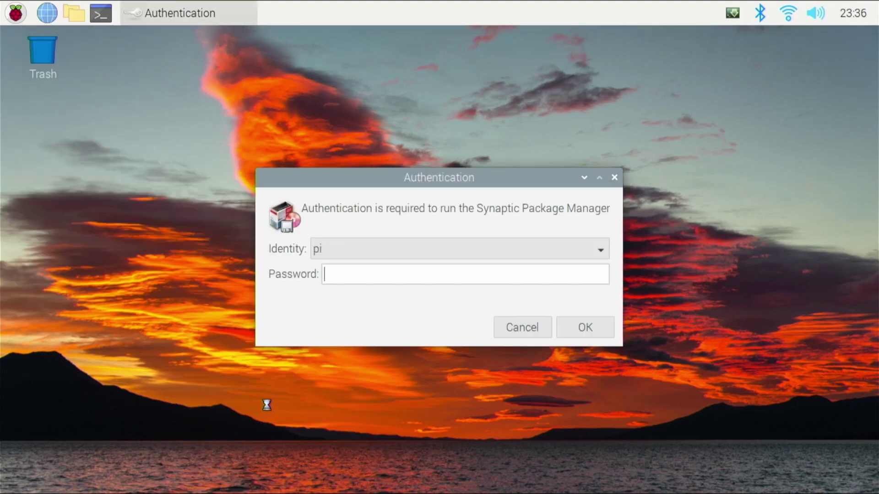
Enter the administrator password in the Authentication dialog to open Synaptic
type("raspber")
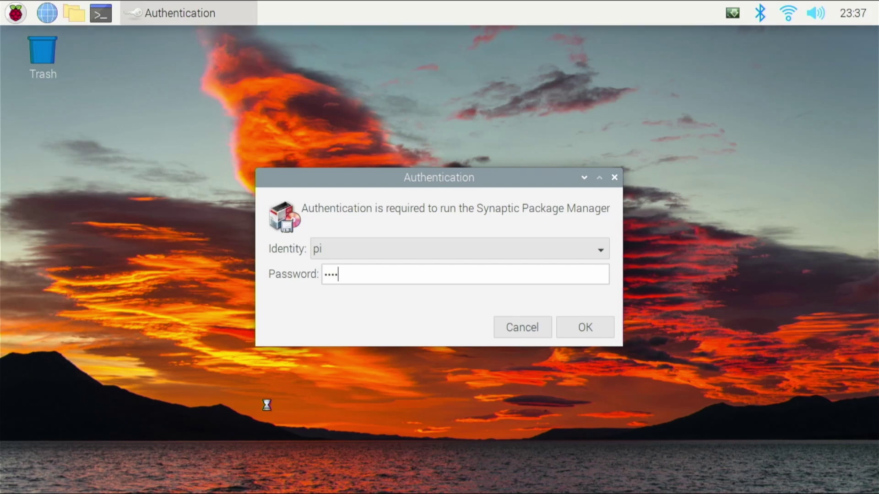
key("BackSpace")
key("BackSpace")
key("BackSpace")
key("BackSpace")
key("BackSpace")
key("BackSpace")
key("BackSpace")
type("raspberry")
key("Return")
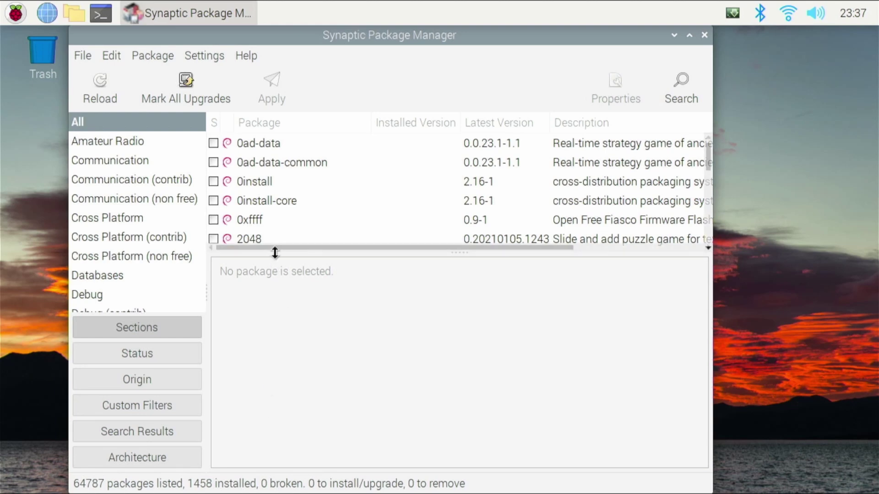
Enlarge the package list and search for neofetch, showing it installed at 7.1.0-2
left_click_drag(275, 252, 275, 274)
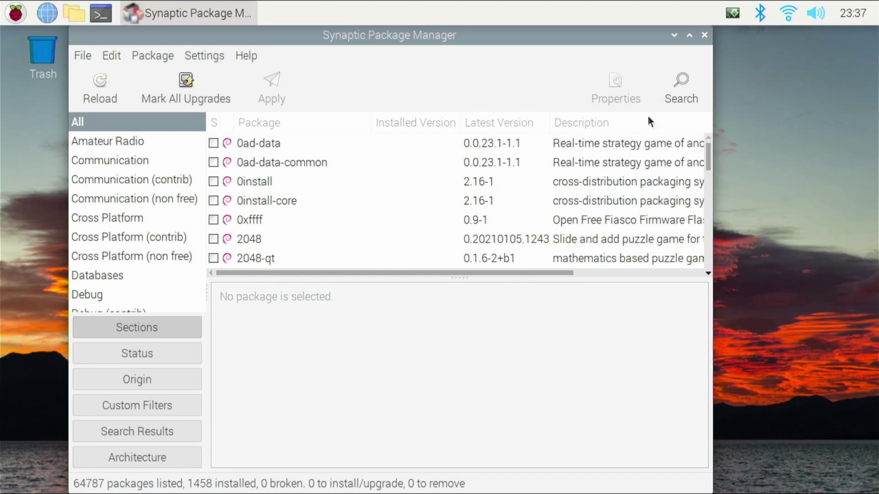
left_click(671, 102)
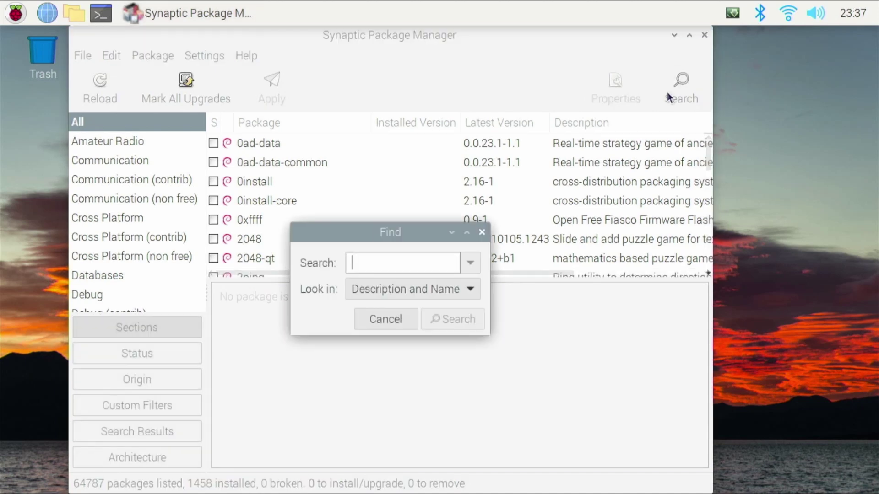
type("neofetch")
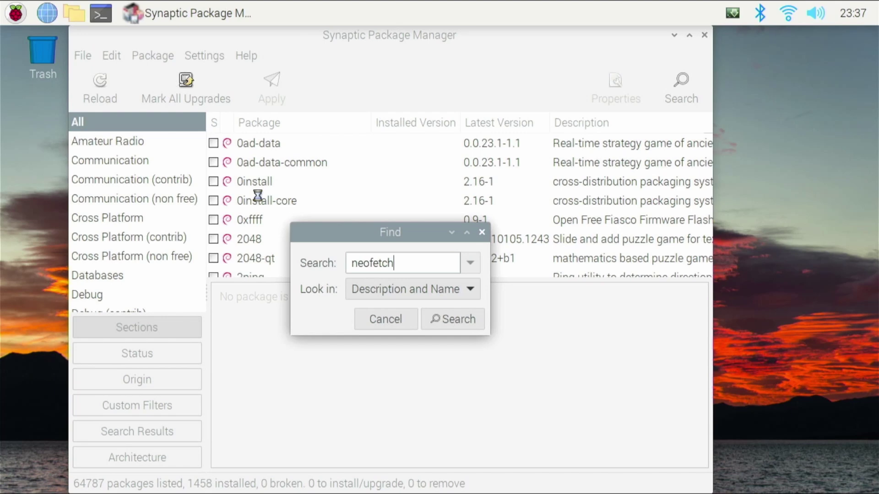
key("Return")
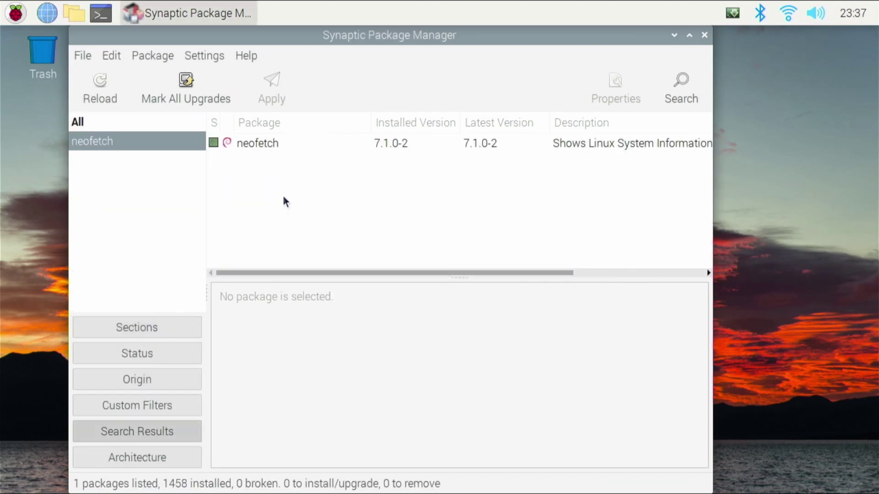
Check neofetch's marking options without changing it, then clear the Find box for a new search
right_click(216, 144)
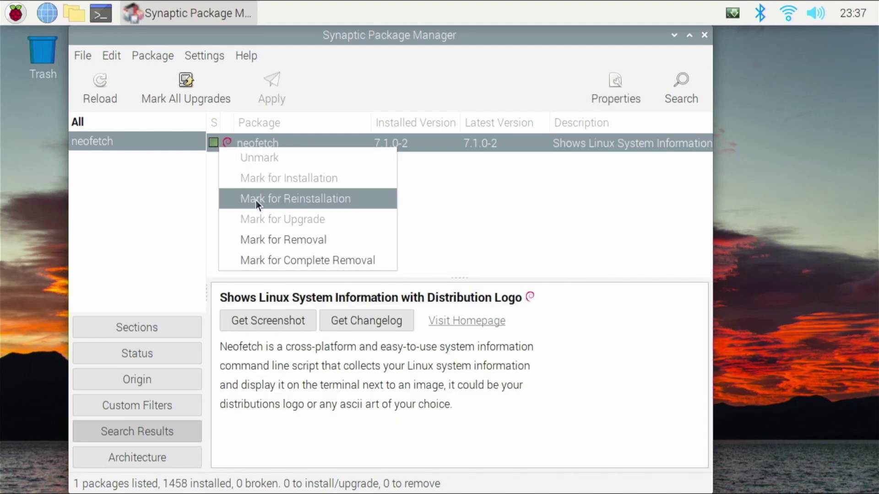
left_click(453, 247)
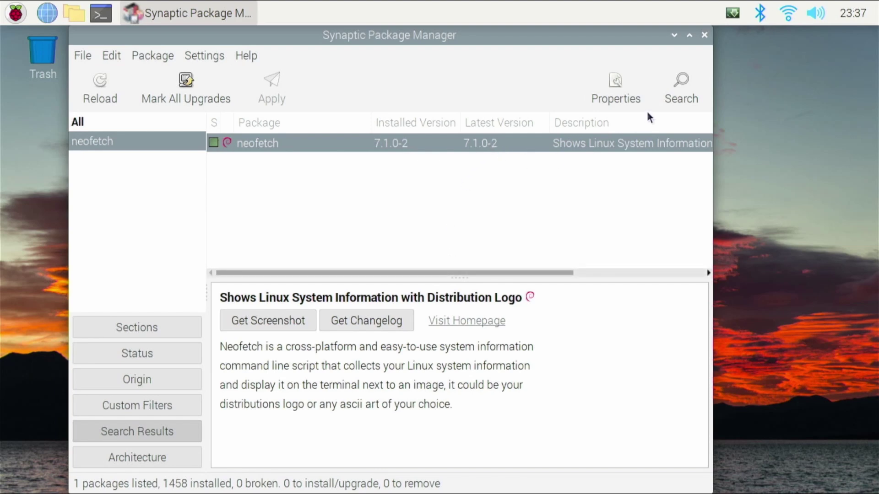
left_click(666, 95)
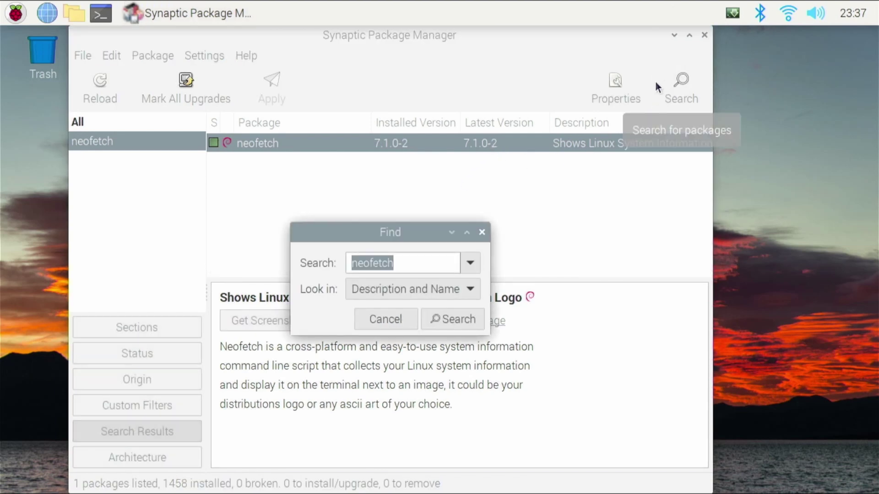
key("BackSpace")
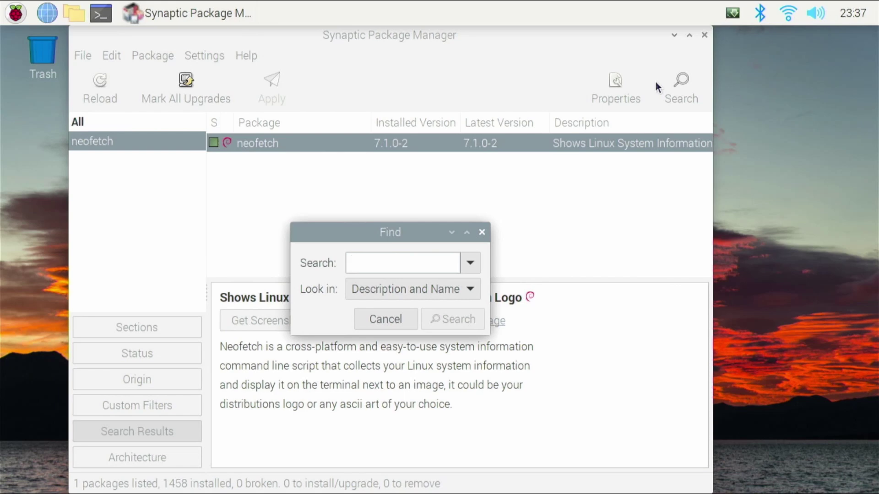
Search for nemo, listing 38 matching packages
type("nemo")
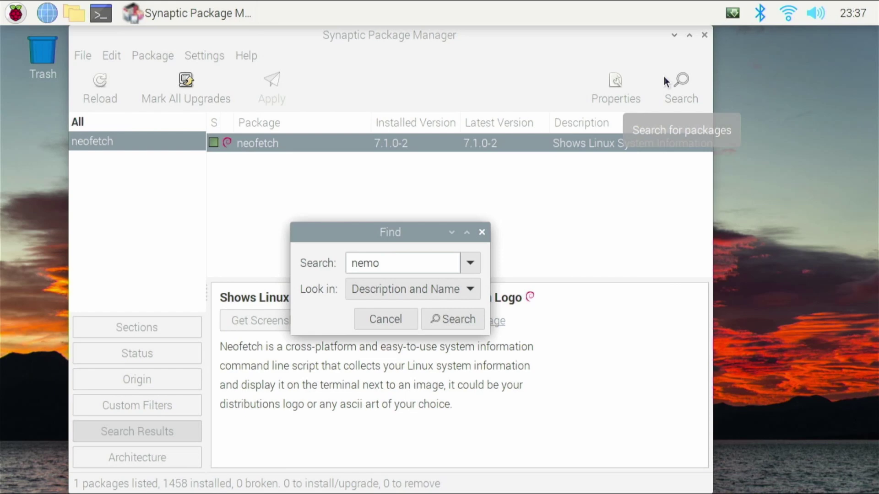
key("Return")
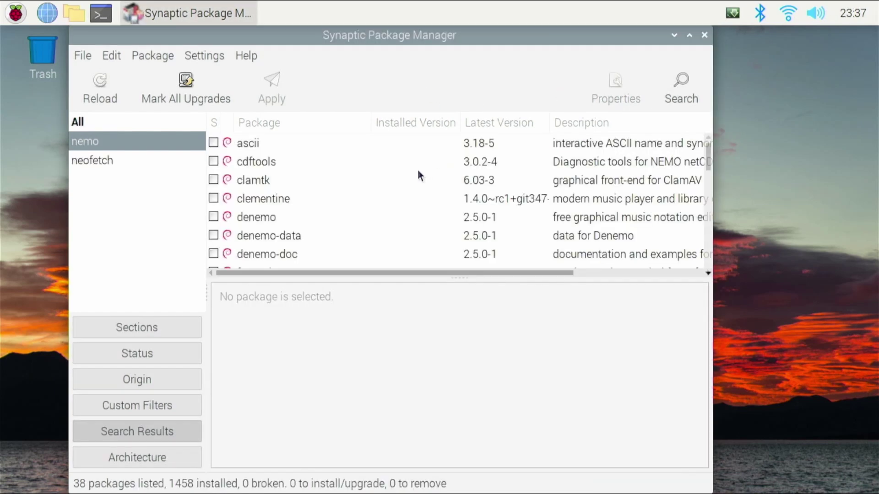
scroll(268, 178, "down", 10)
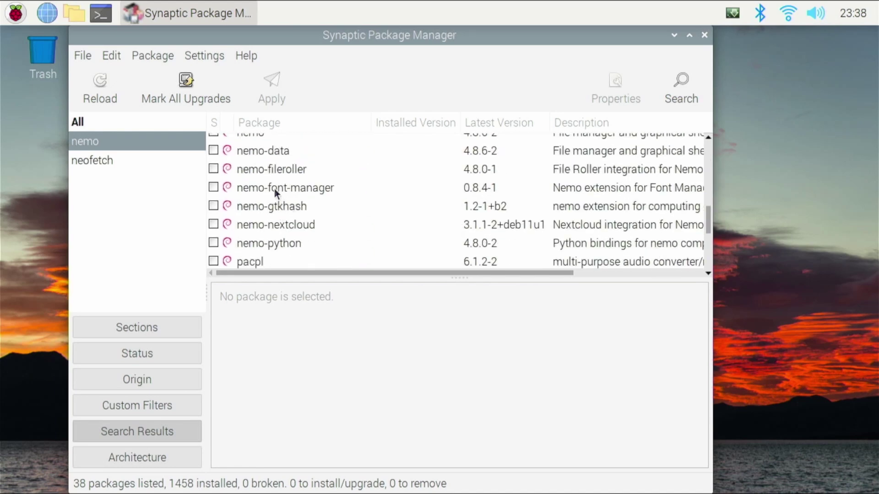
scroll(274, 189, "up", 1)
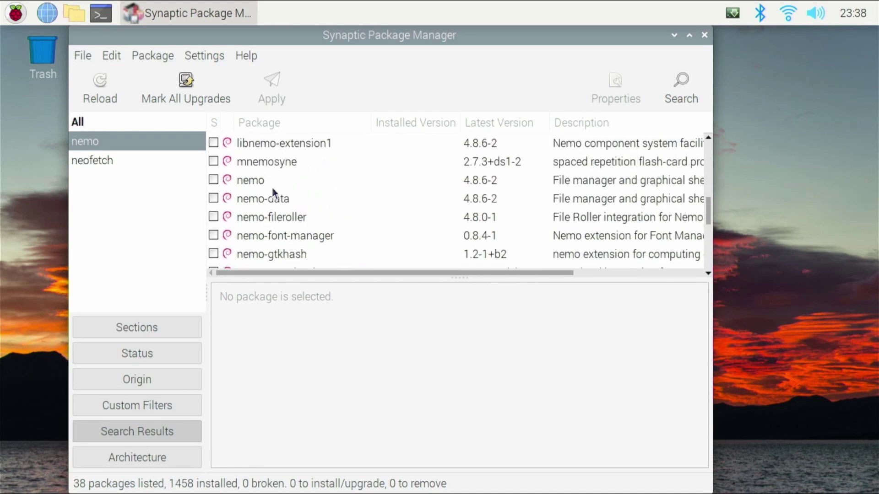
Mark nemo for installation with its required packages: 26 to install, 49.7 MB
left_click(237, 182)
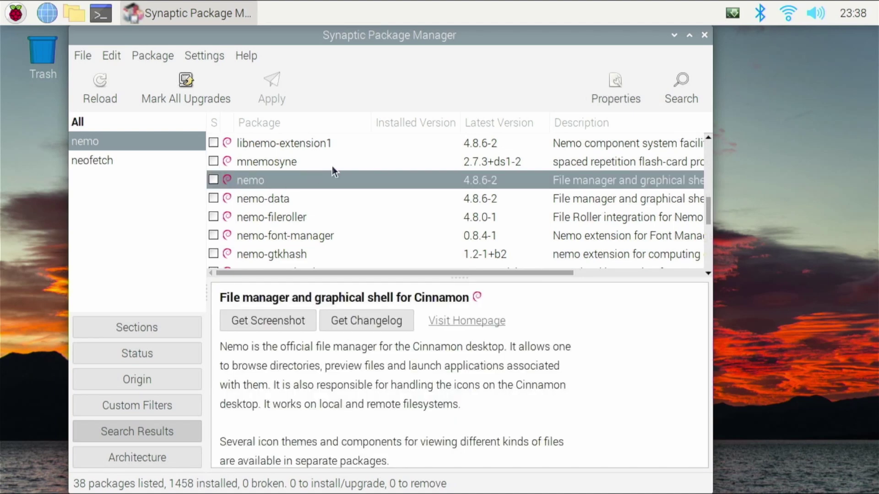
left_click(219, 179)
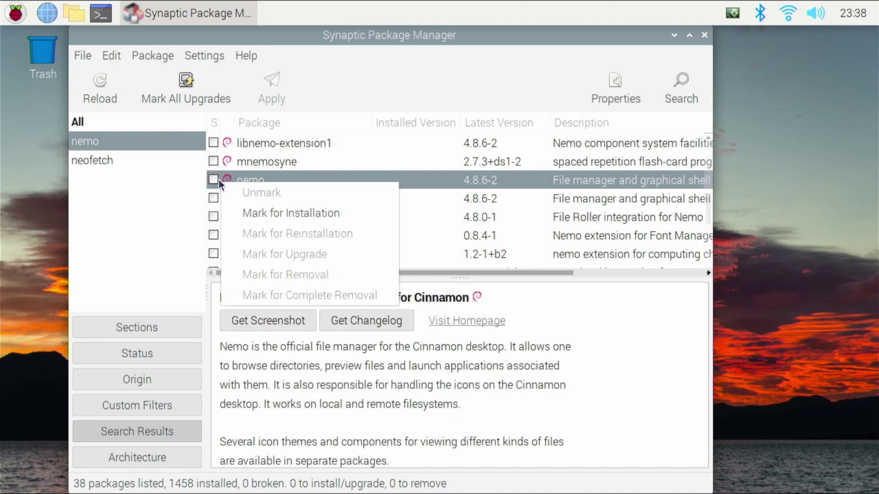
left_click(212, 179)
left_click(214, 180)
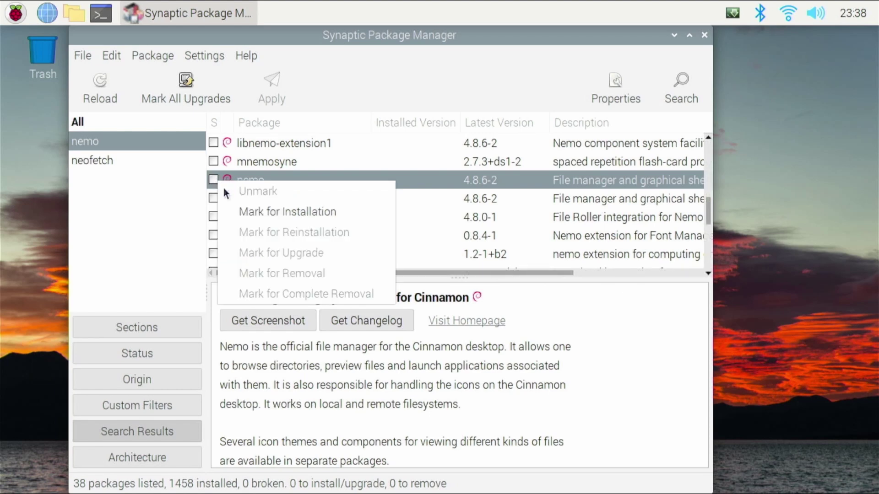
left_click(248, 205)
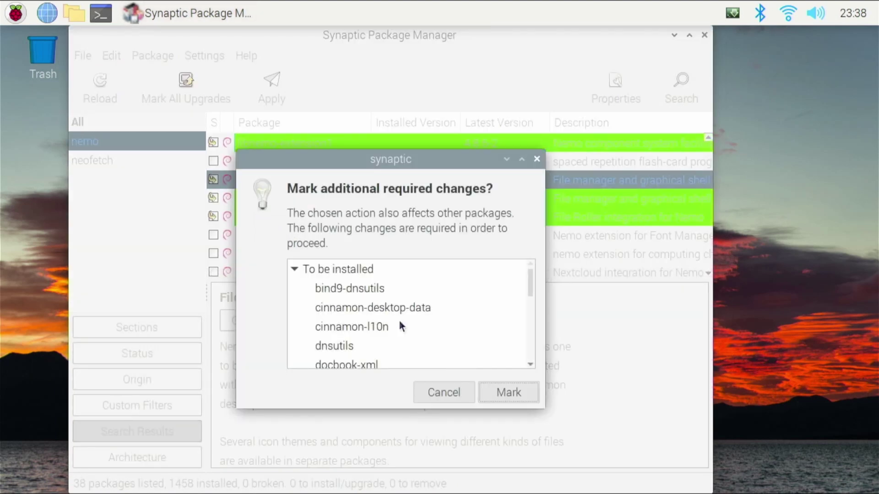
scroll(398, 317, "down", 5)
left_click(505, 386)
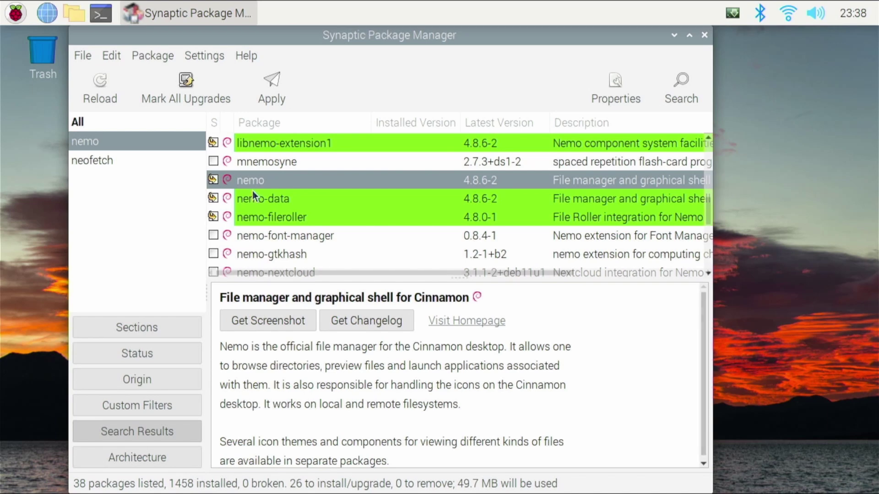
Quit Synaptic discarding the marked nemo changes, and open a new terminal window
left_click(705, 35)
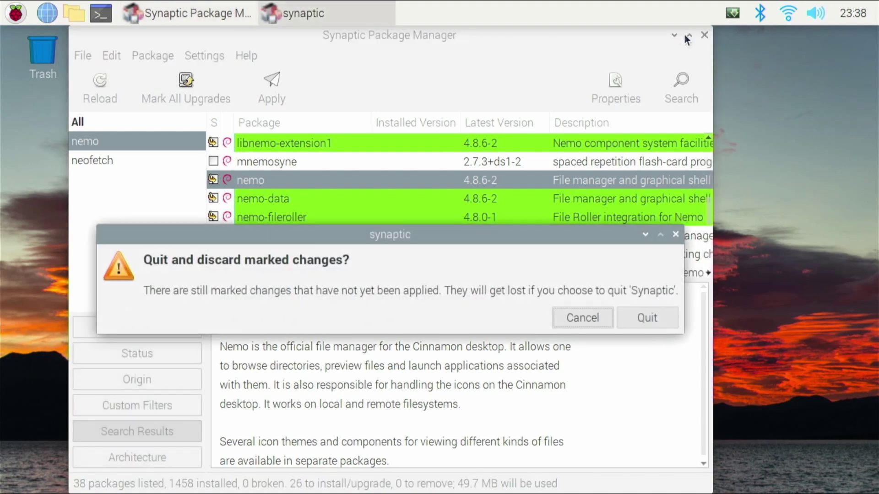
left_click(647, 316)
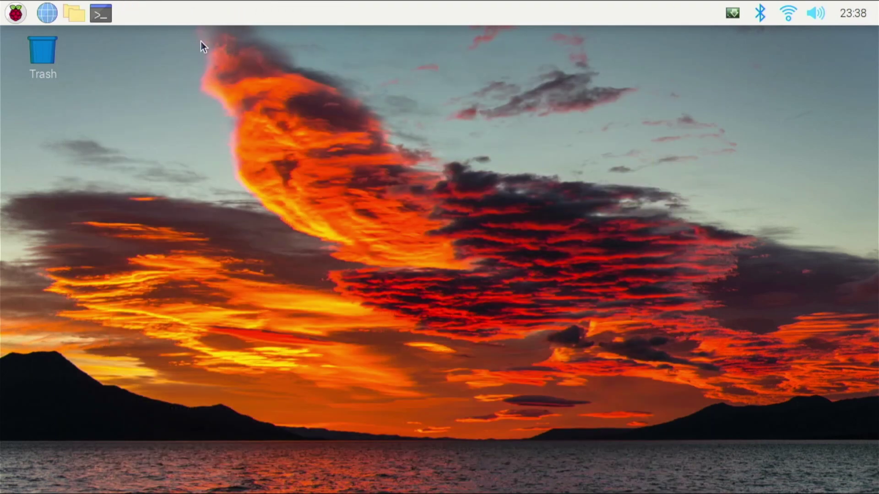
left_click(110, 9)
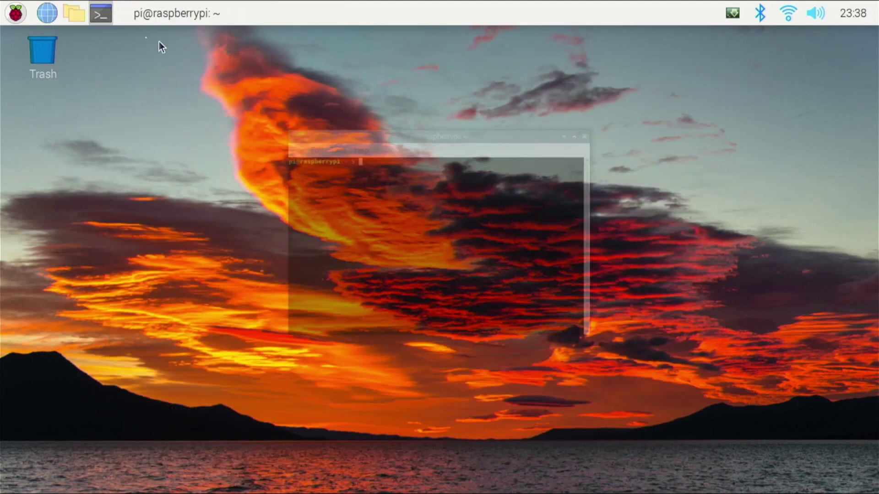
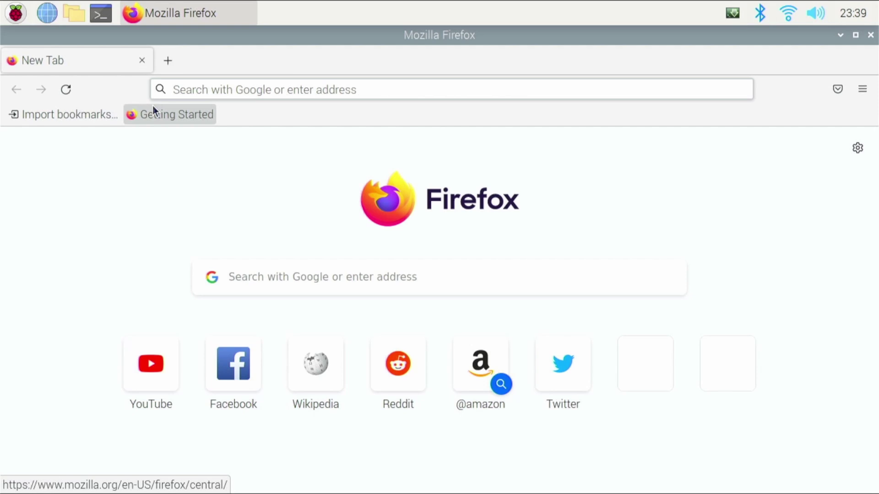
Run 'sudo apt install firefox' in a new terminal, confirming Firefox 96.0 is already newest
left_click(101, 13)
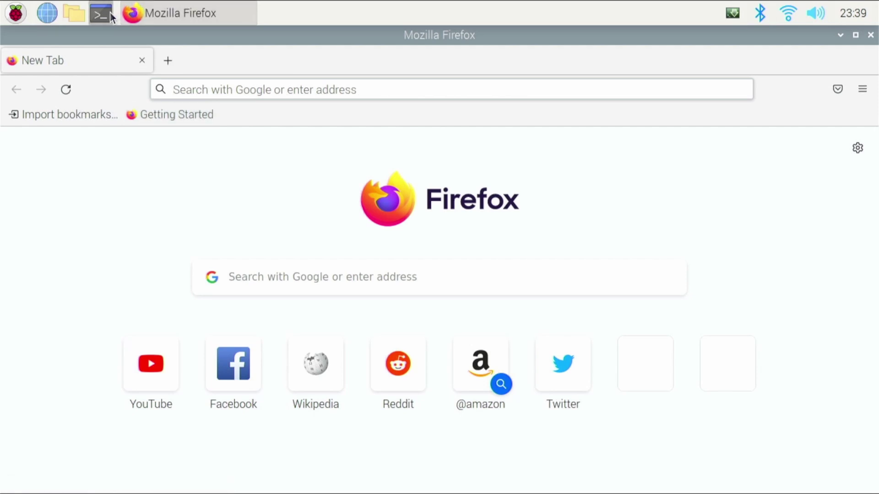
type("sudo apt i")
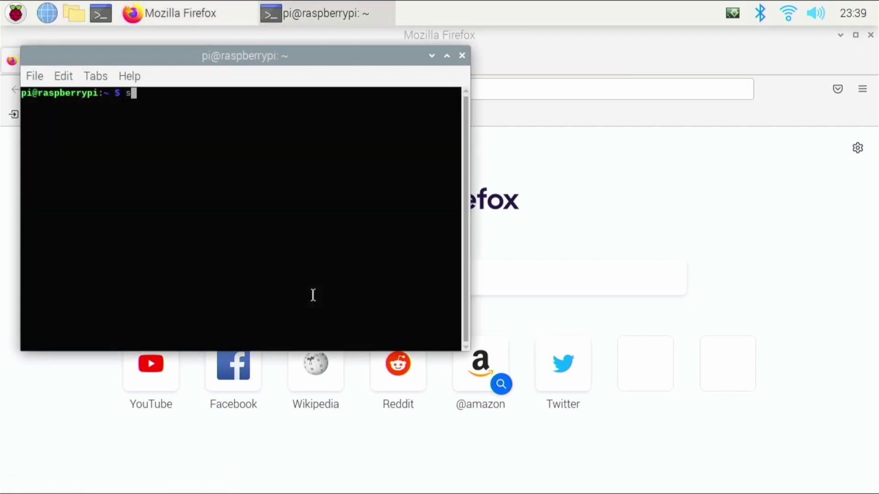
type("nsd")
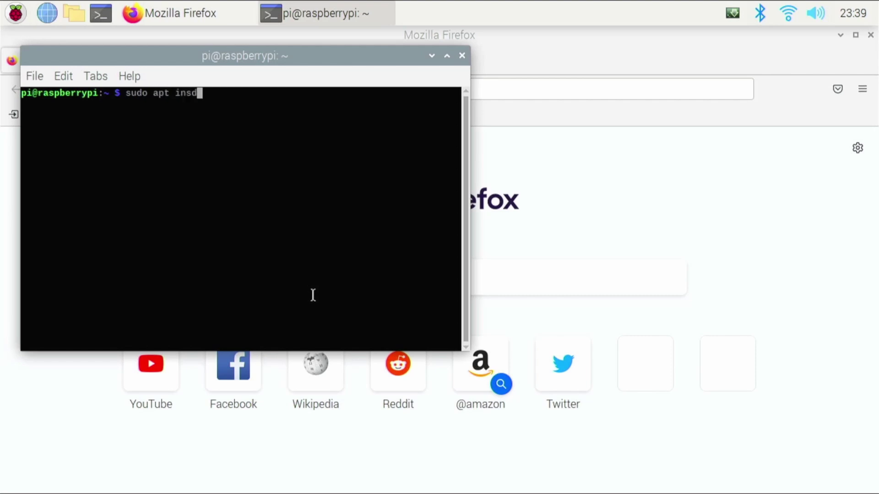
key("BackSpace")
type("tall firefox")
key("Return")
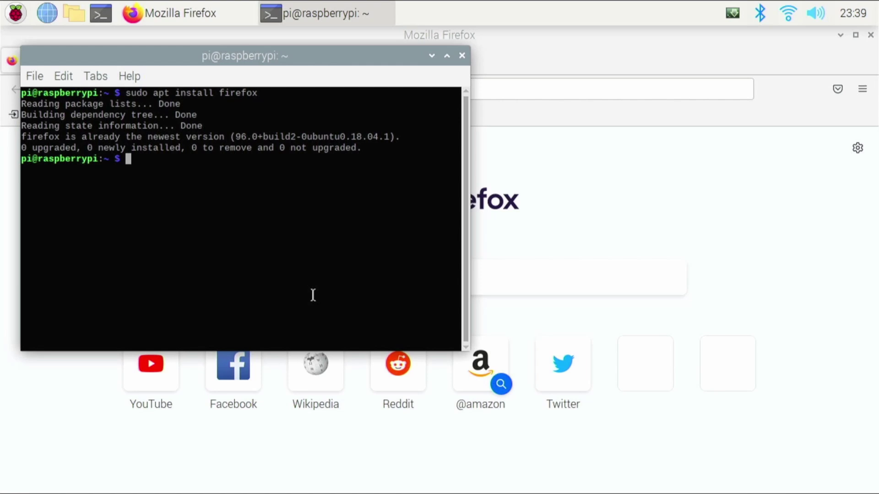
Recall the command as 'sudo apt install firefox-esr', then close the terminal
key("Up")
type("-esr")
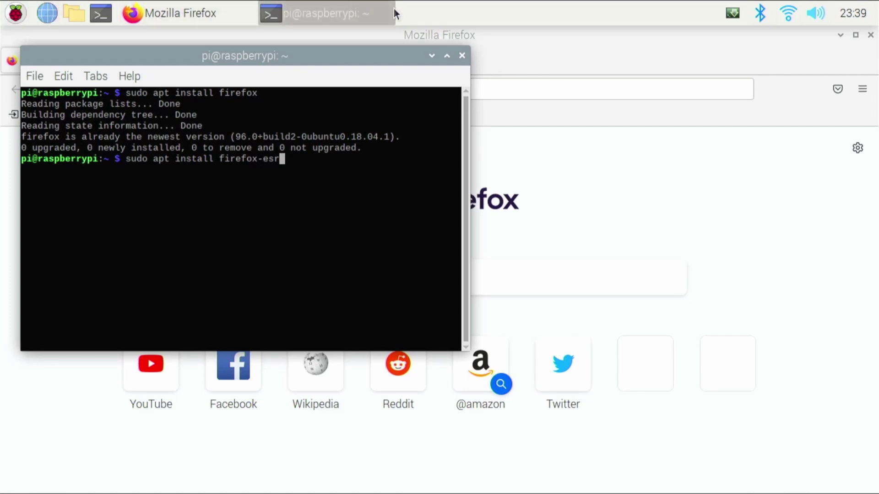
left_click(462, 55)
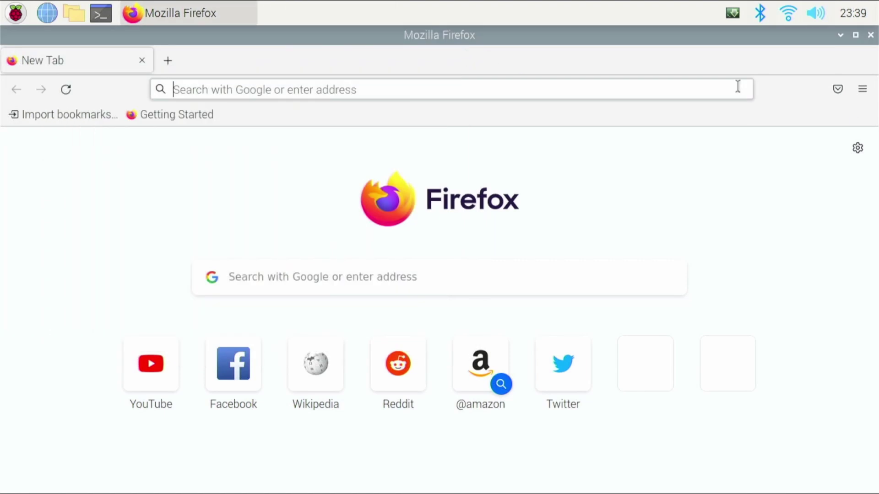
Launch Pi-Apps from the Accessories menu and minimize Firefox
left_click(15, 13)
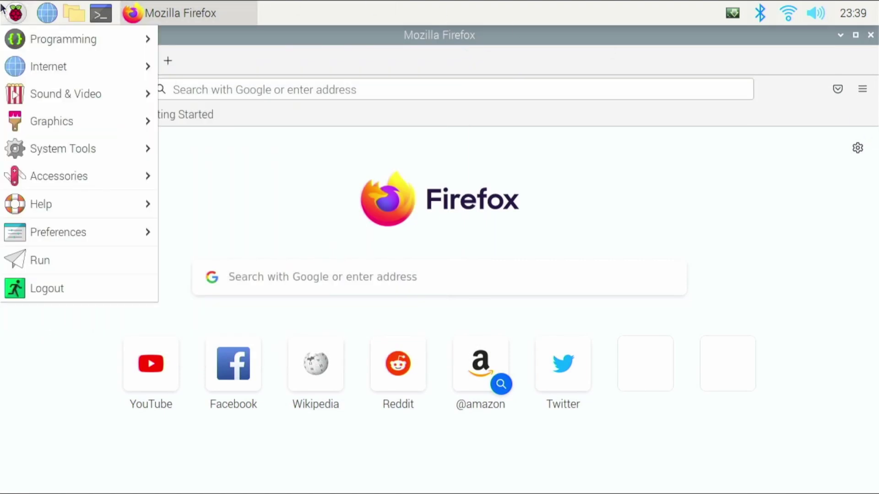
mouse_move(96, 180)
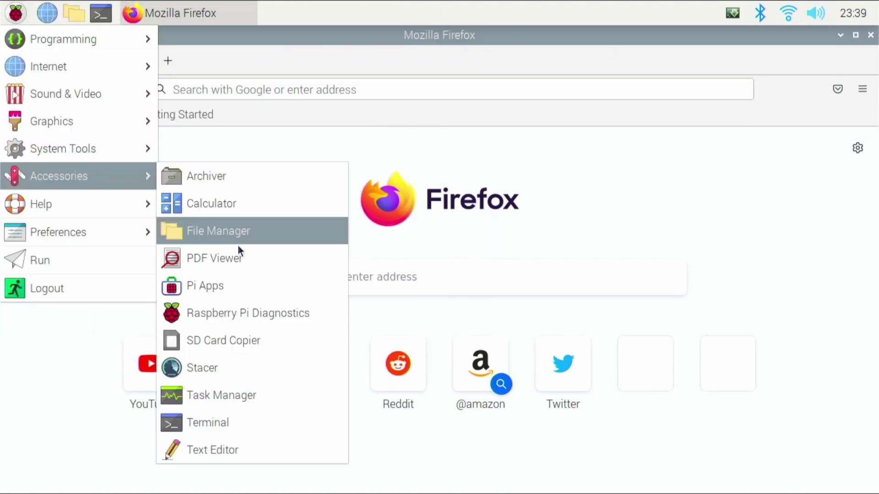
left_click(259, 293)
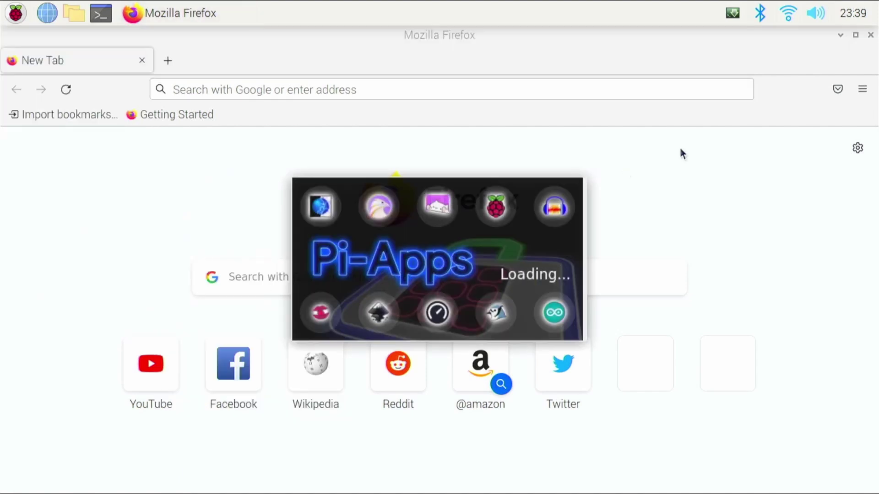
left_click(839, 35)
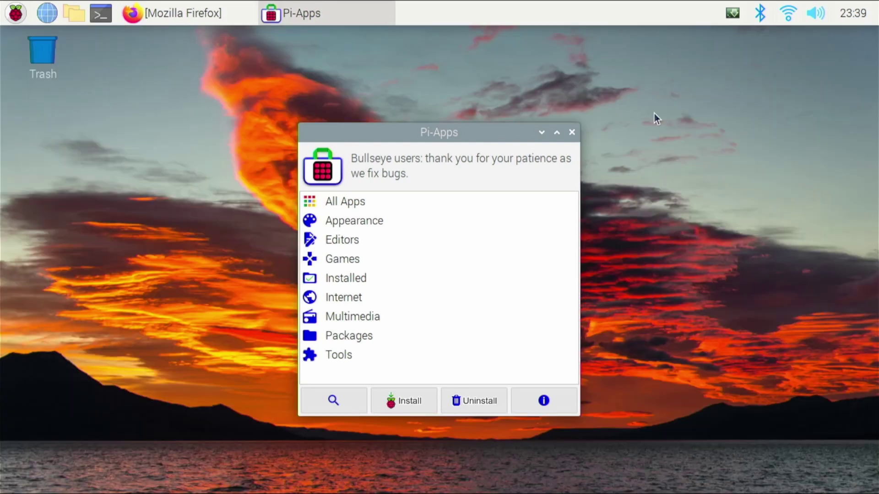
Select Firefox Rapid Release under Internet > Browsers, then close Pi-Apps
double_click(345, 289)
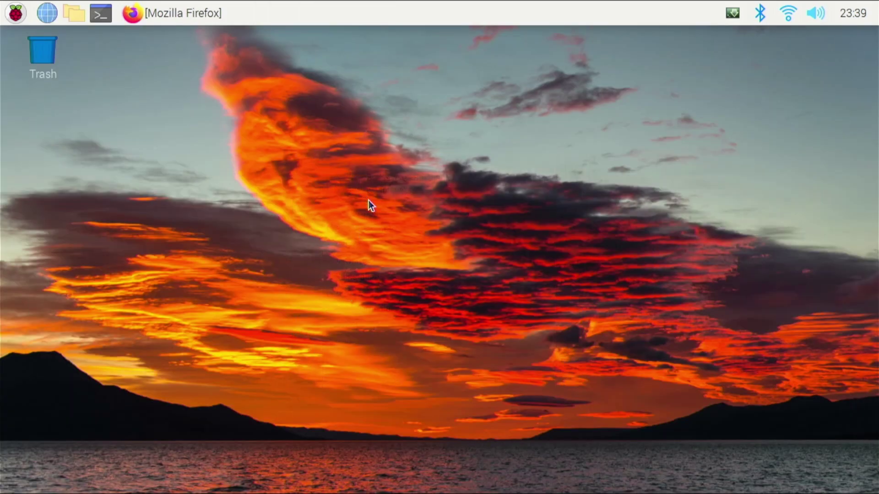
double_click(378, 198)
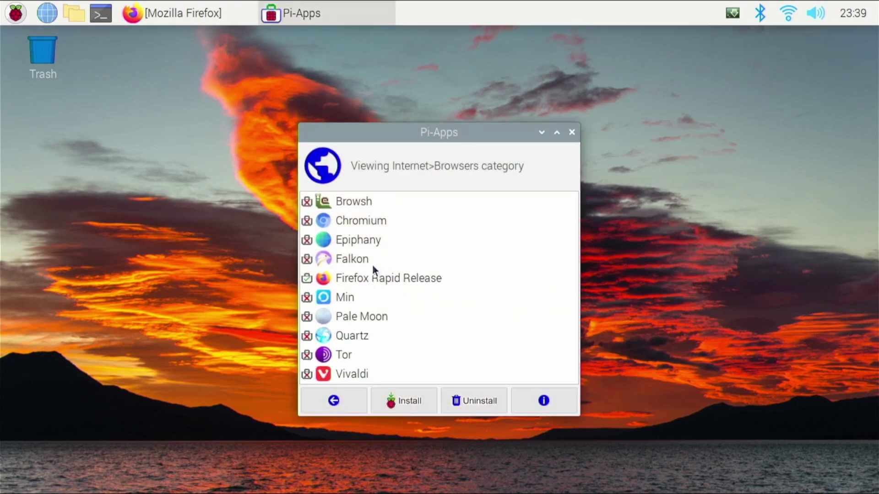
left_click(361, 282)
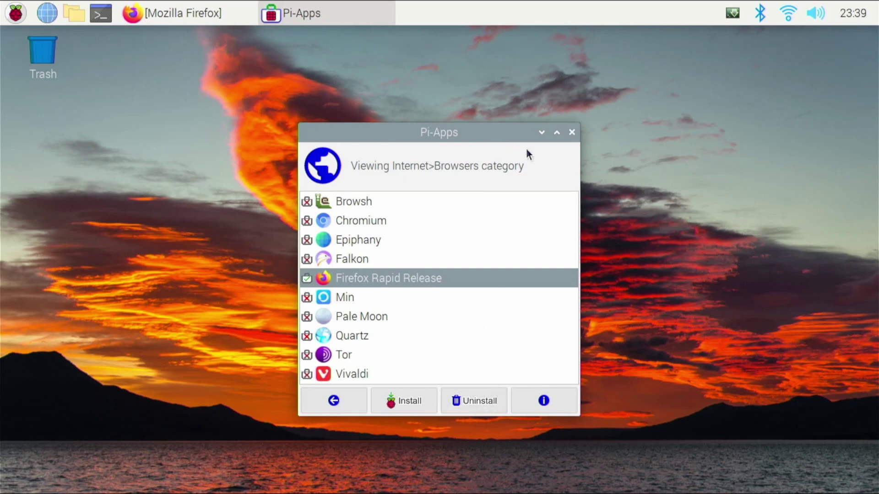
left_click(572, 132)
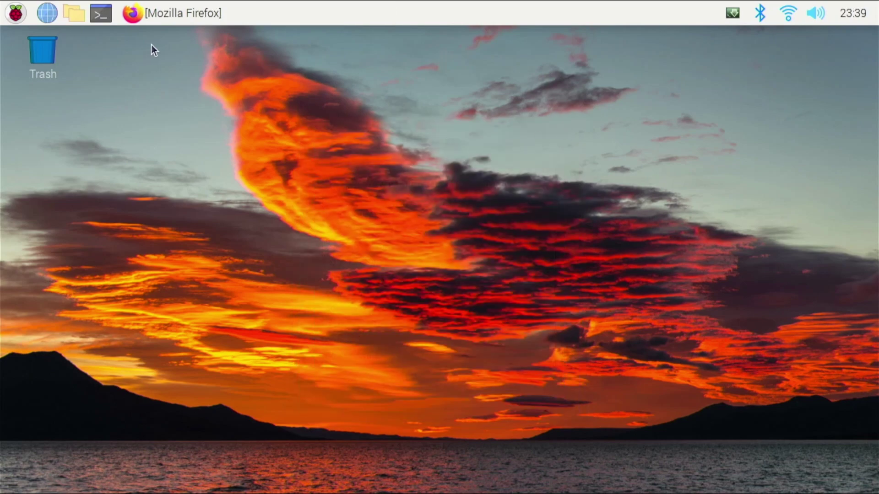
Search 'pi4' in Firefox, open Robotistan's Raspberry Pi 4 4GB page and scroll through its photos
left_click(185, 7)
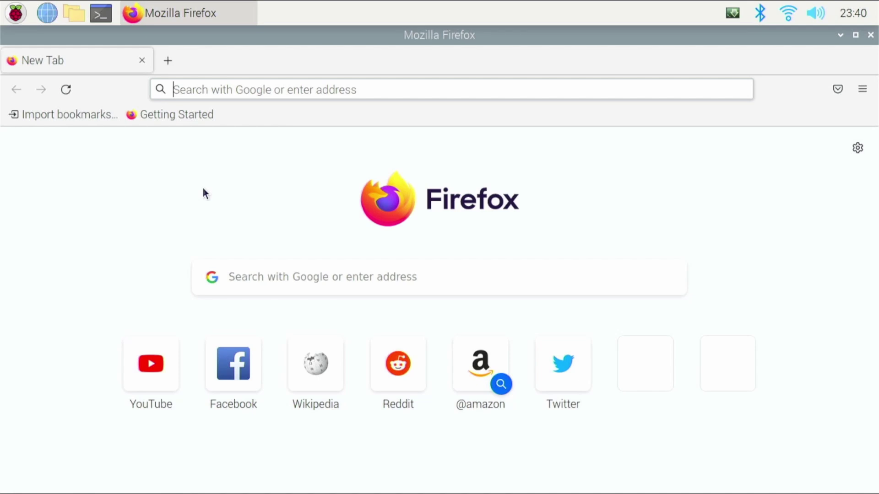
type("p")
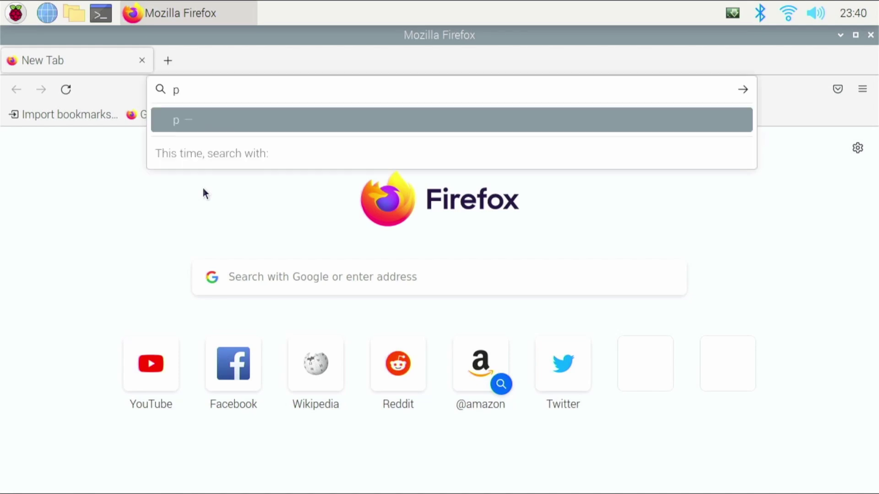
type("i4")
key("Return")
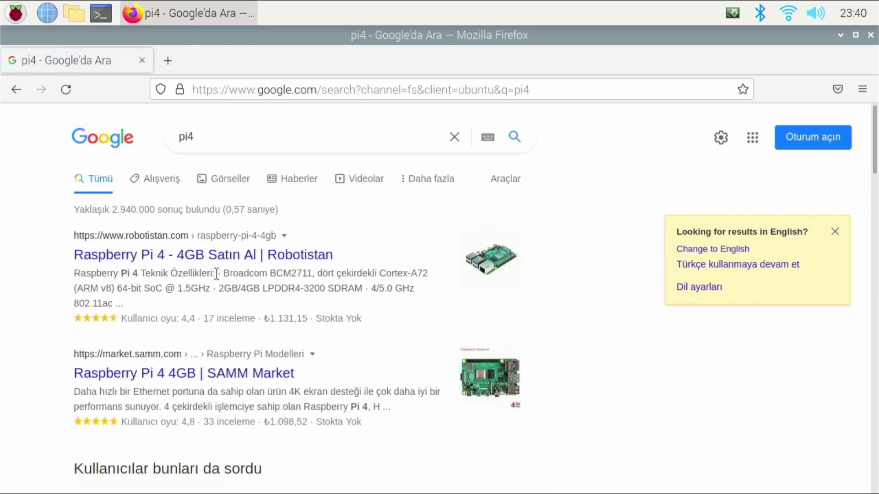
left_click(215, 254)
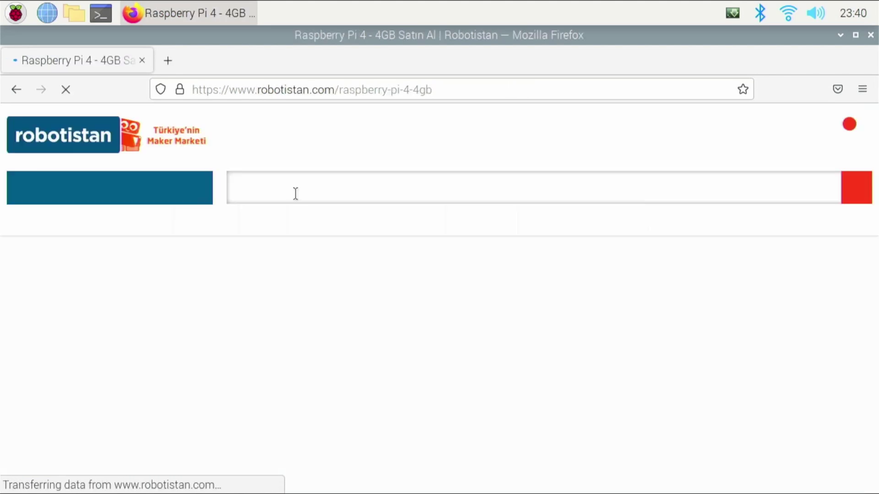
scroll(361, 243, "down", 10)
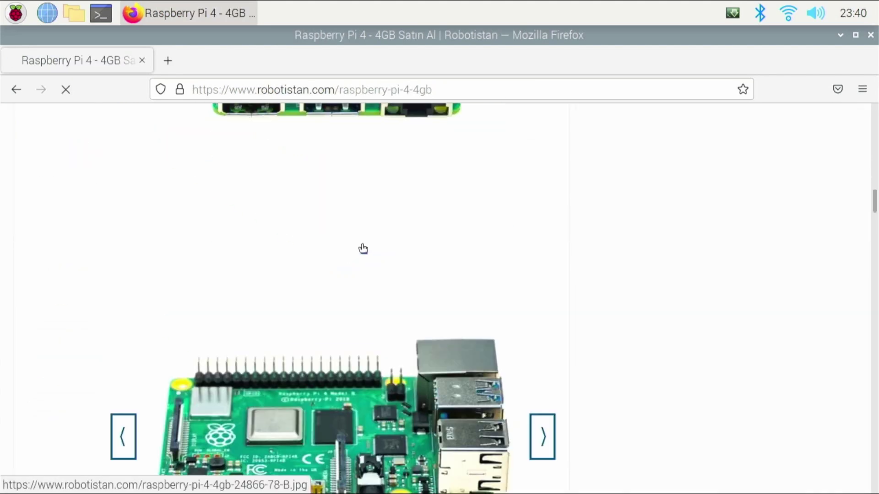
scroll(484, 210, "down", 5)
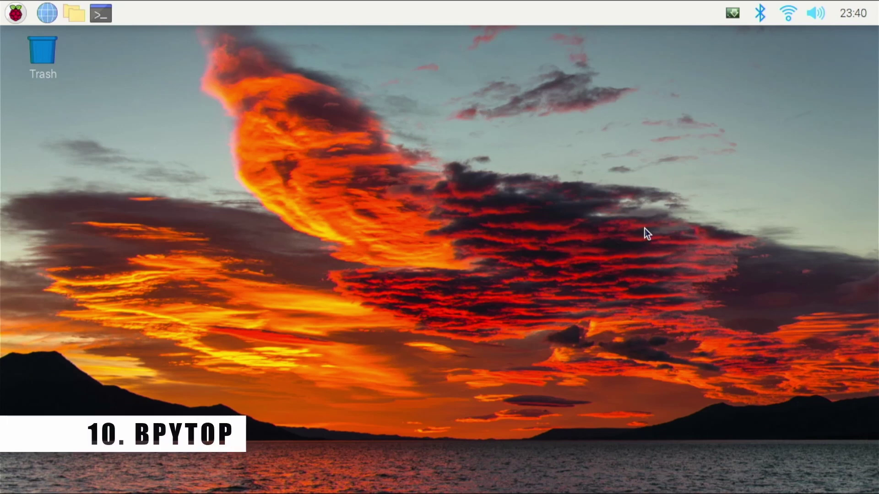
Run bpytop in a new maximized terminal, then quit it and type htop
left_click(108, 11)
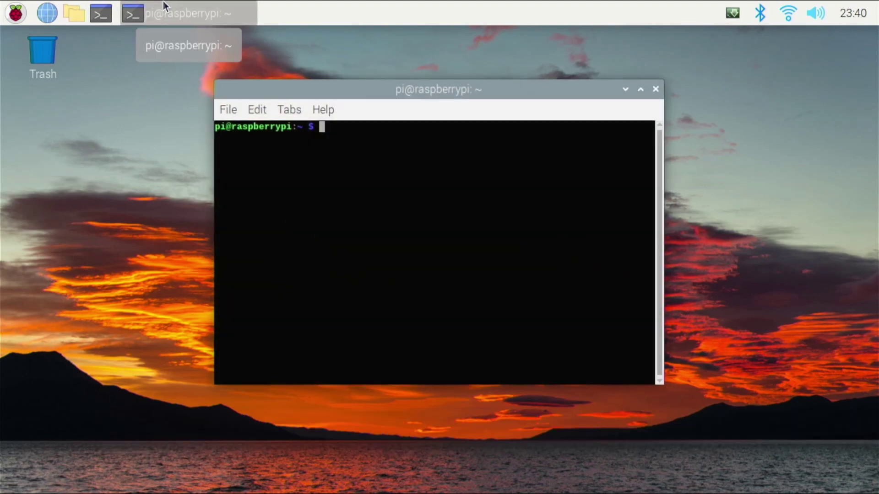
type("bpytop")
key("Return")
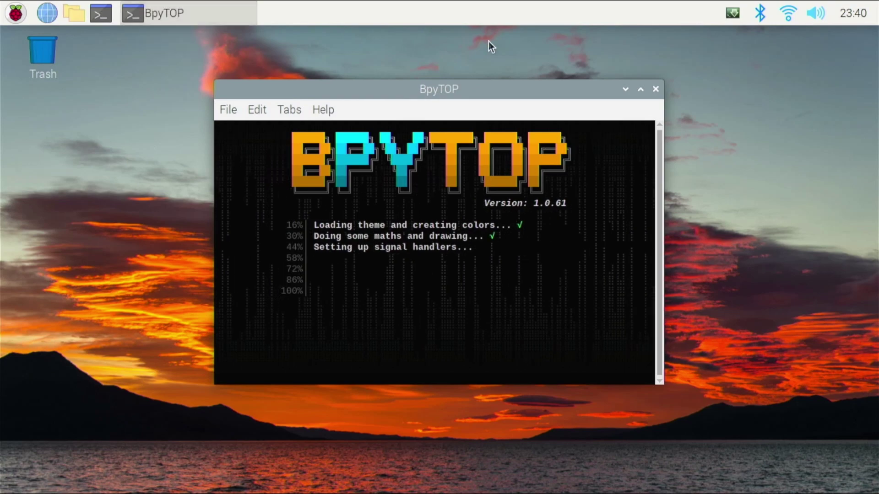
left_click(639, 90)
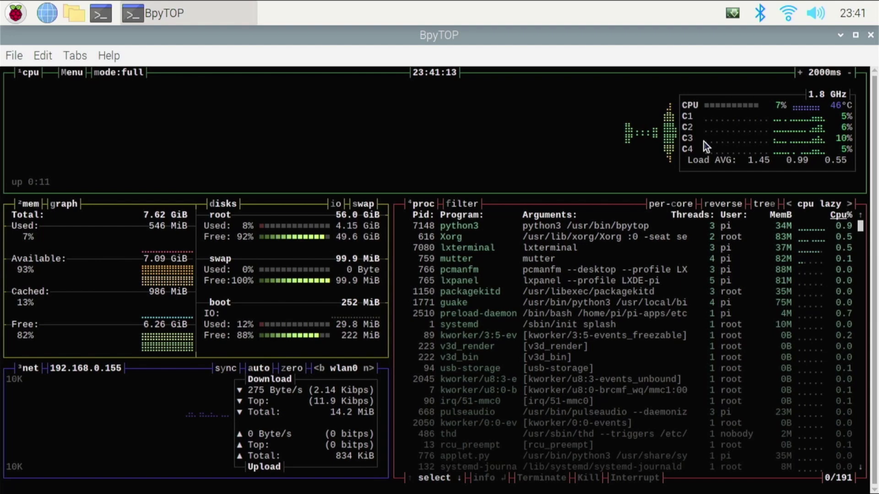
type("qhtop")
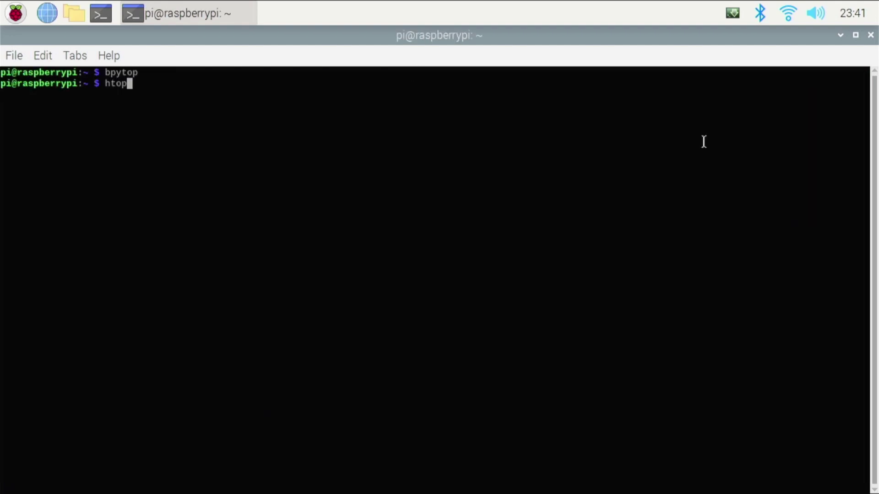
Run htop to view the process list, then quit it and relaunch bpytop
key("Return")
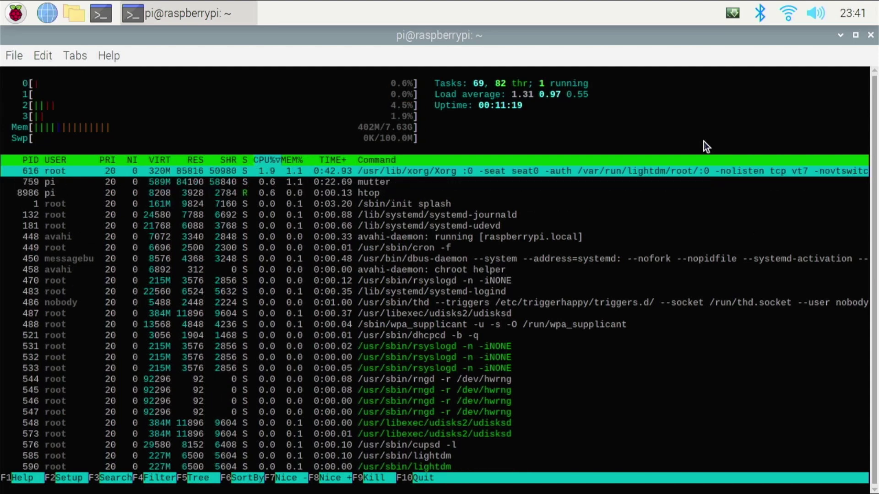
type("q")
type("bp")
type("ytop")
key("Return")
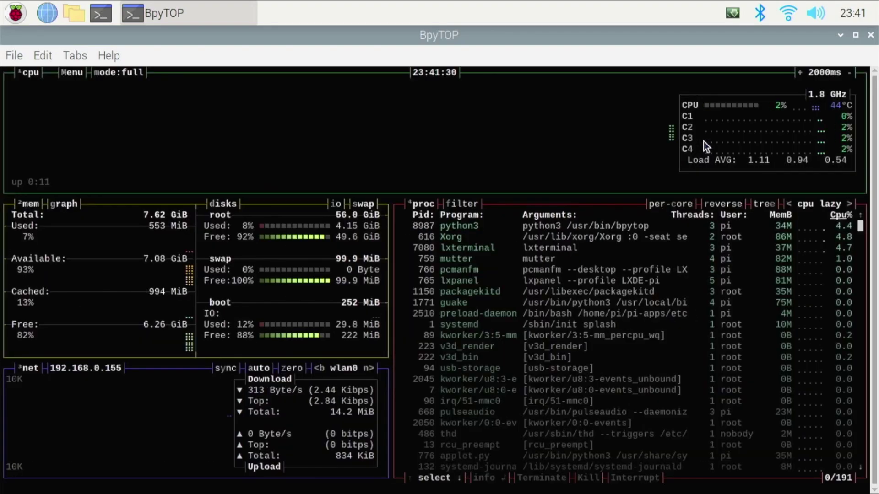
Quit bpytop, erase a partly typed 'sudo apt i' command, and close the terminal
type("q")
type("sudo ap")
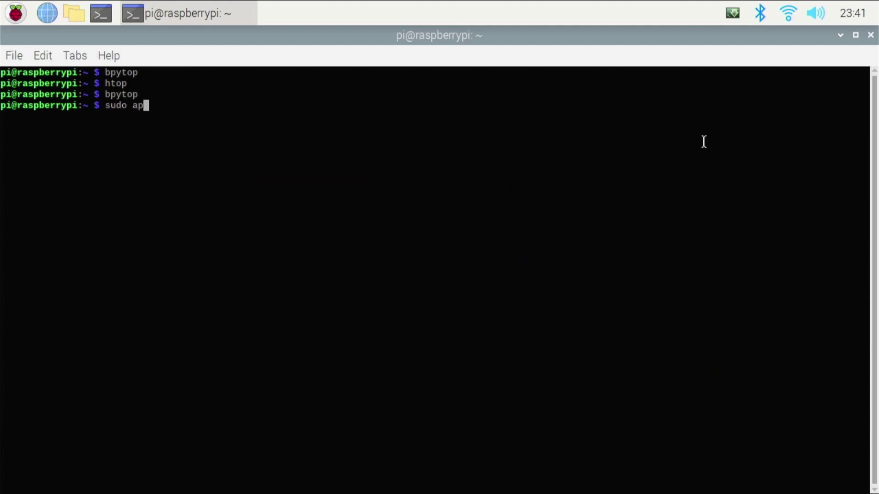
type("t i")
key("BackSpace")
key("BackSpace")
key("BackSpace")
key("BackSpace")
key("BackSpace")
key("BackSpace")
key("BackSpace")
key("BackSpace")
key("BackSpace")
key("BackSpace")
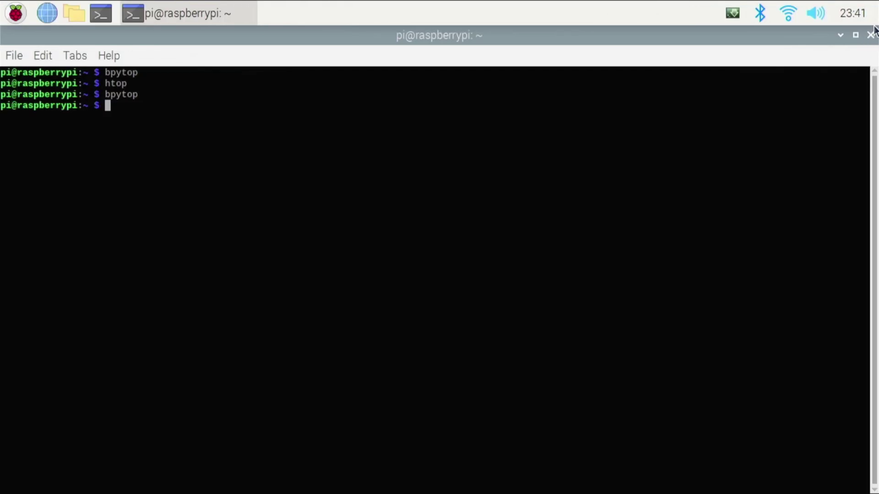
left_click(870, 35)
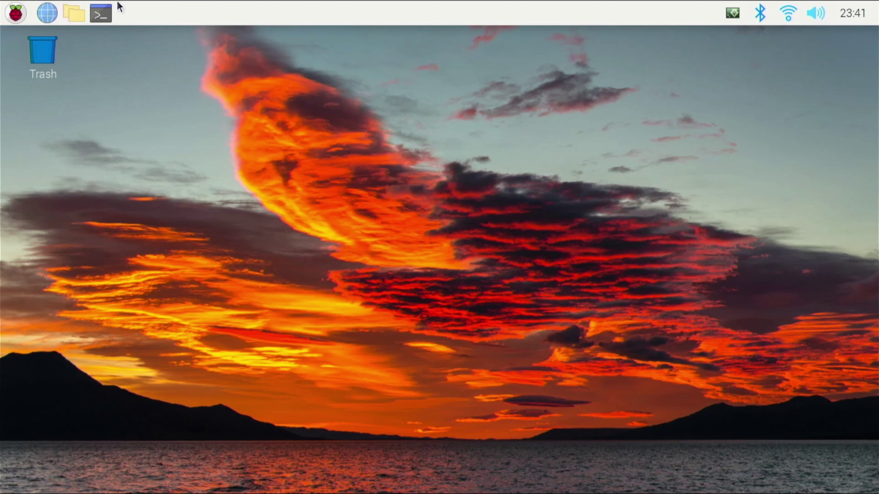
left_click(16, 13)
mouse_move(46, 60)
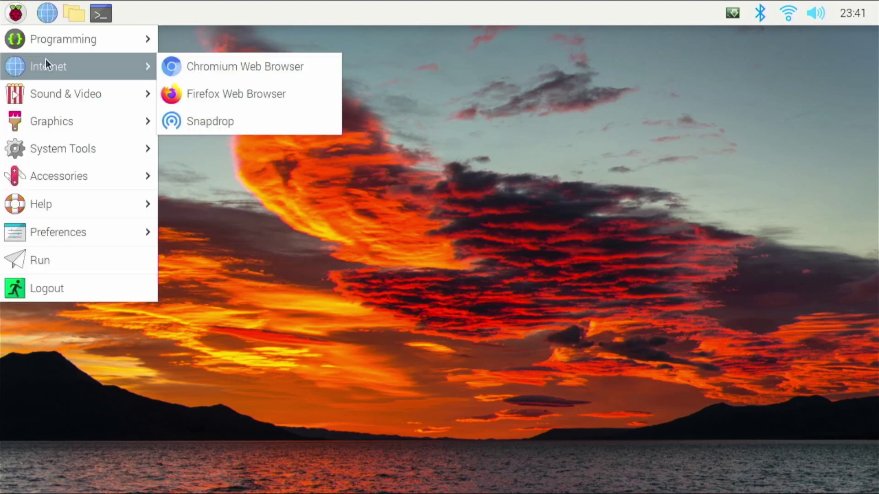
mouse_move(83, 145)
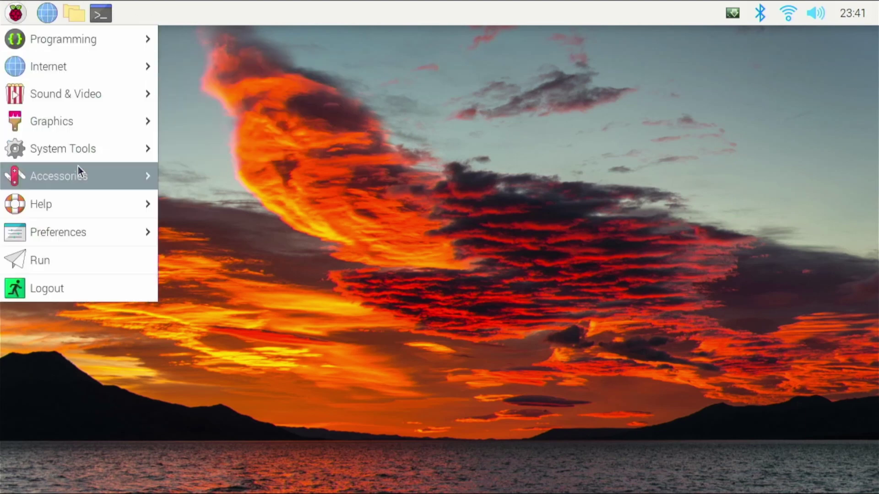
left_click(413, 132)
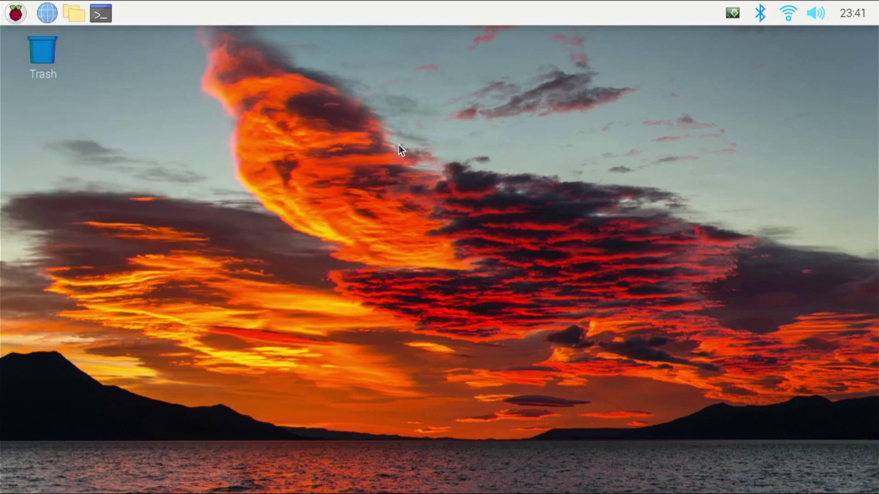